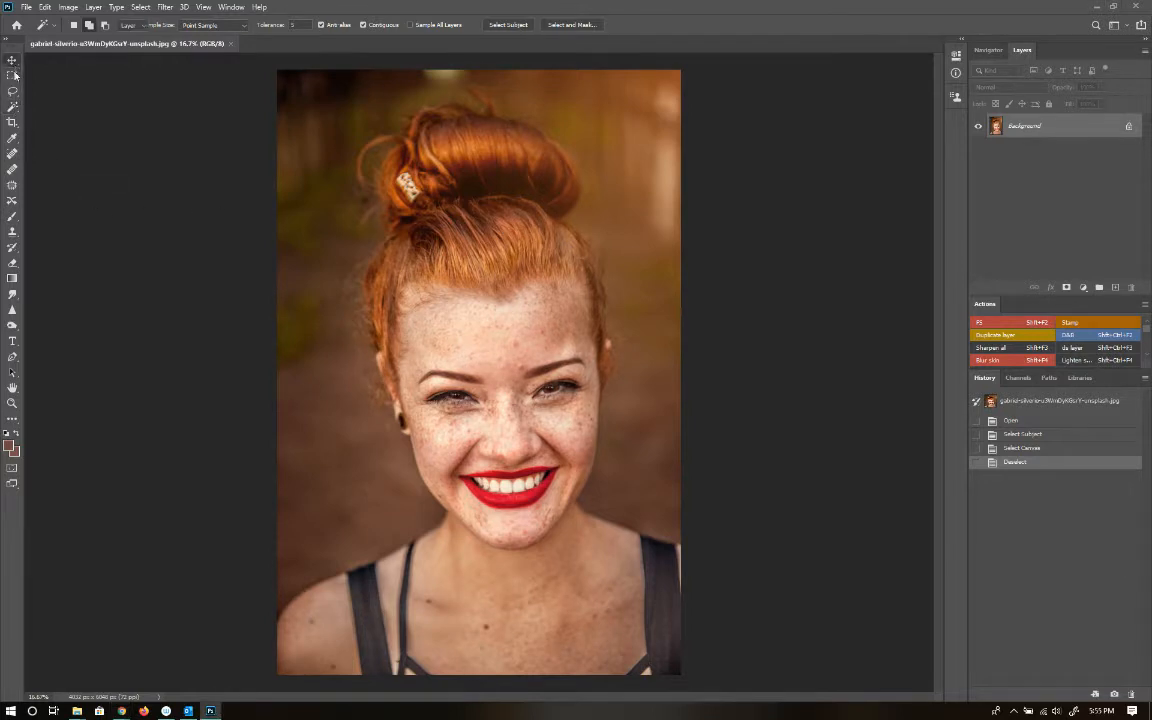
Select the woman automatically with the Quick Selection tool's Select Subject and open the selection in Select and Mask
key("v")
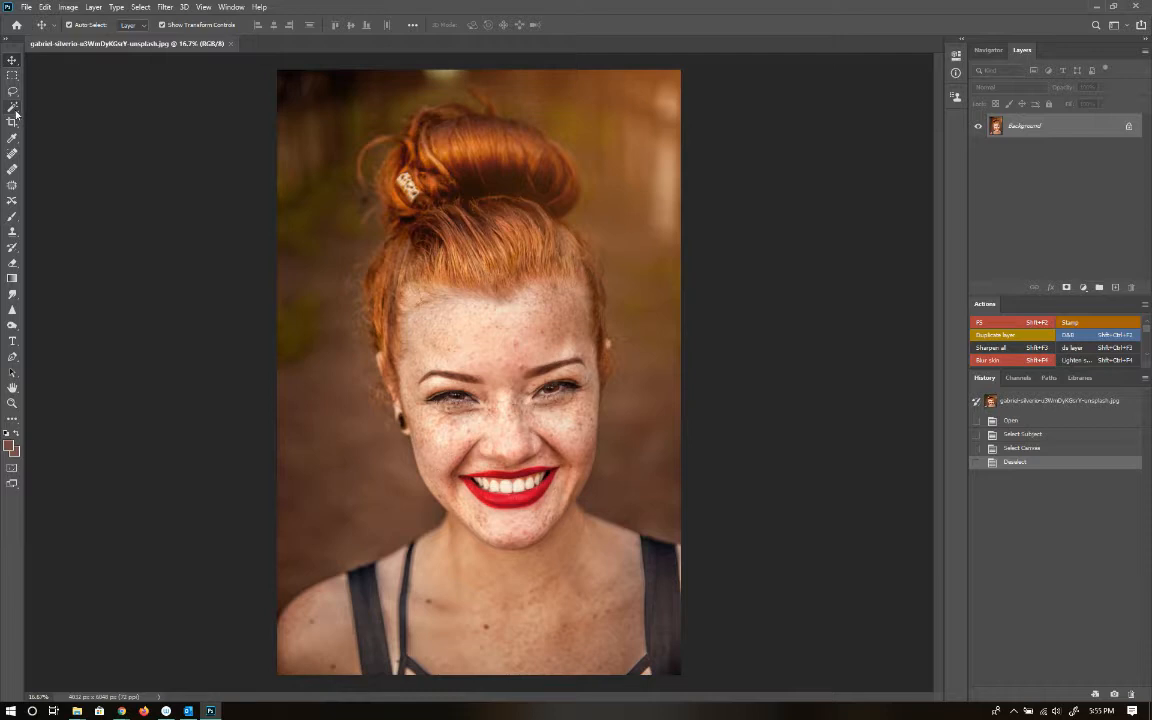
left_click(13, 110)
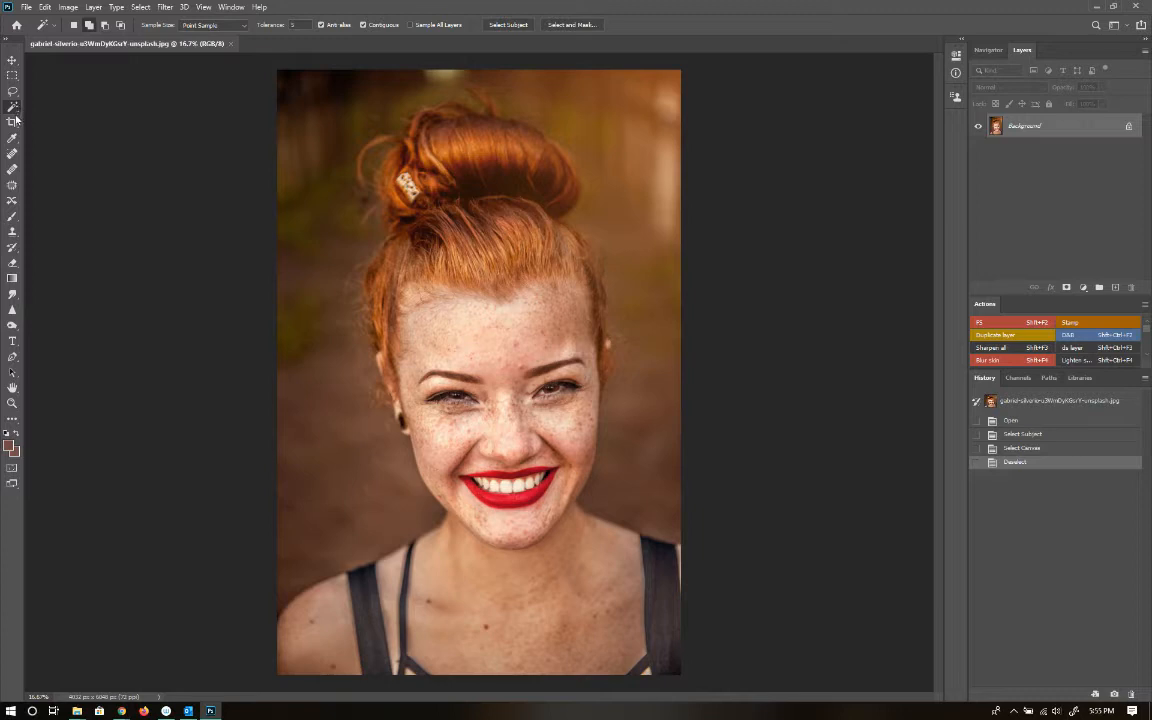
right_click(13, 108)
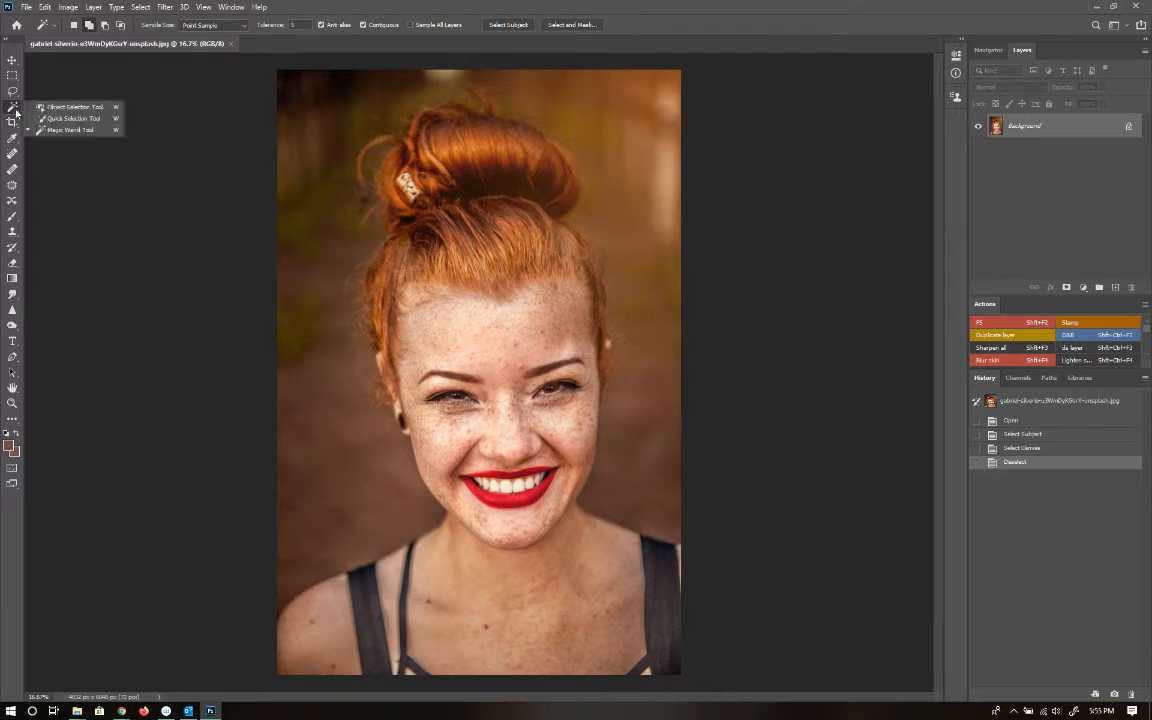
left_click(80, 118)
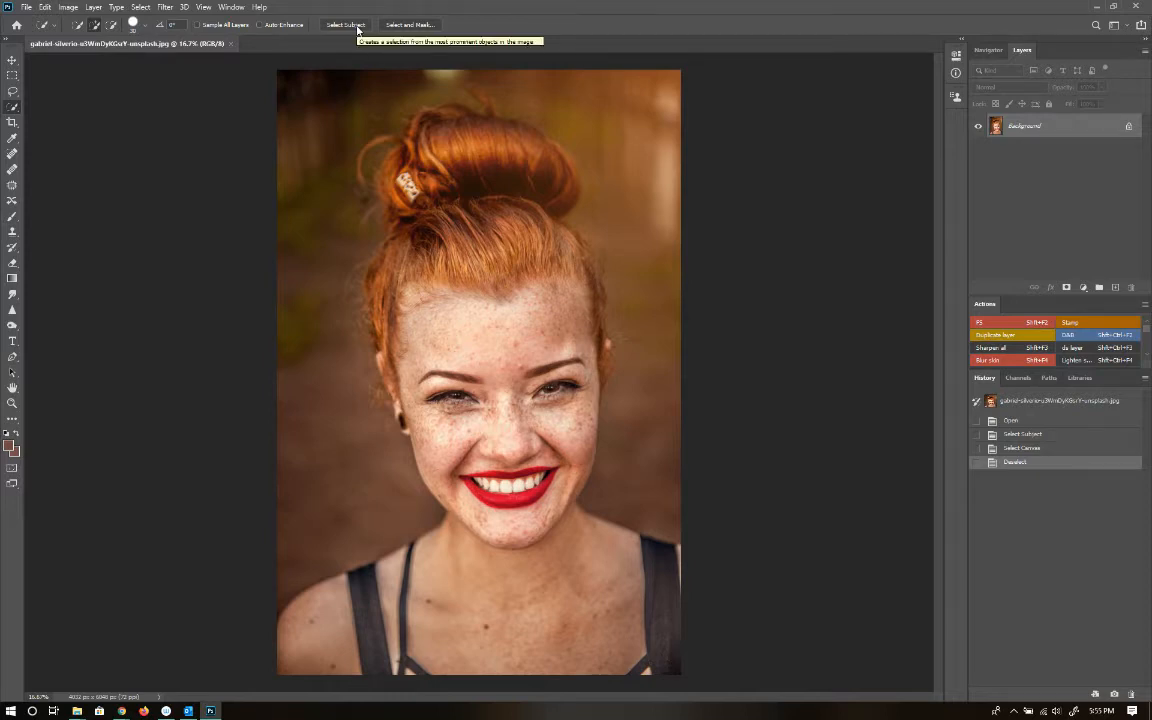
left_click(355, 25)
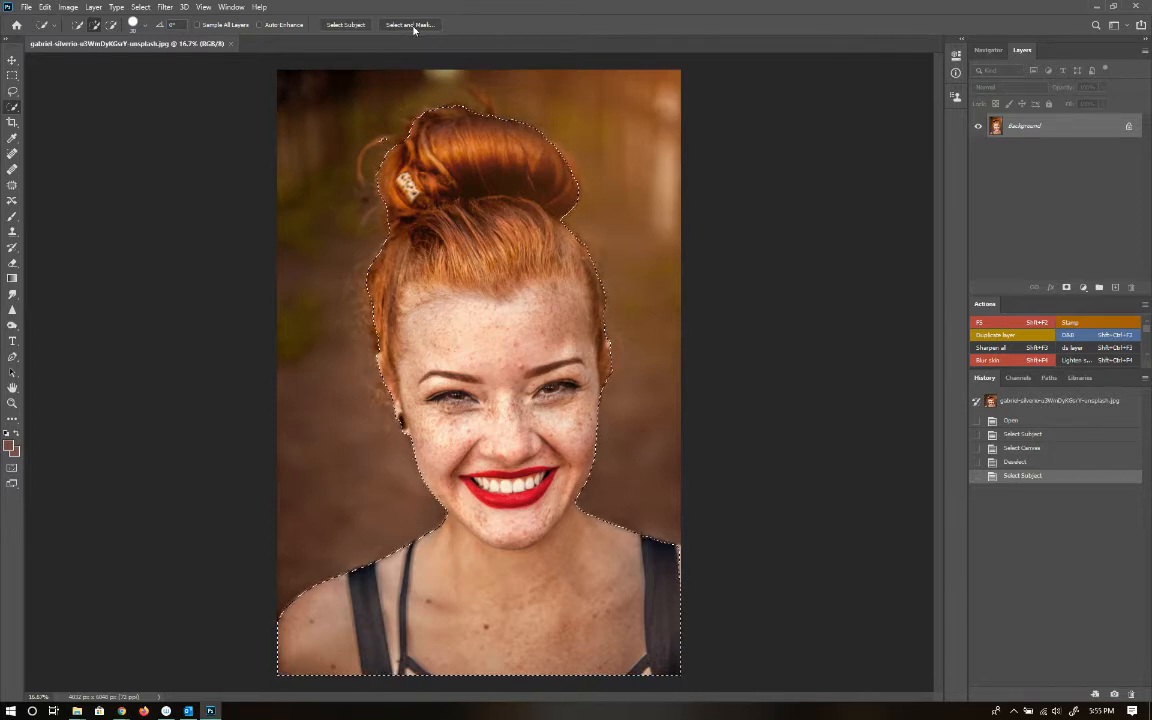
left_click(411, 24)
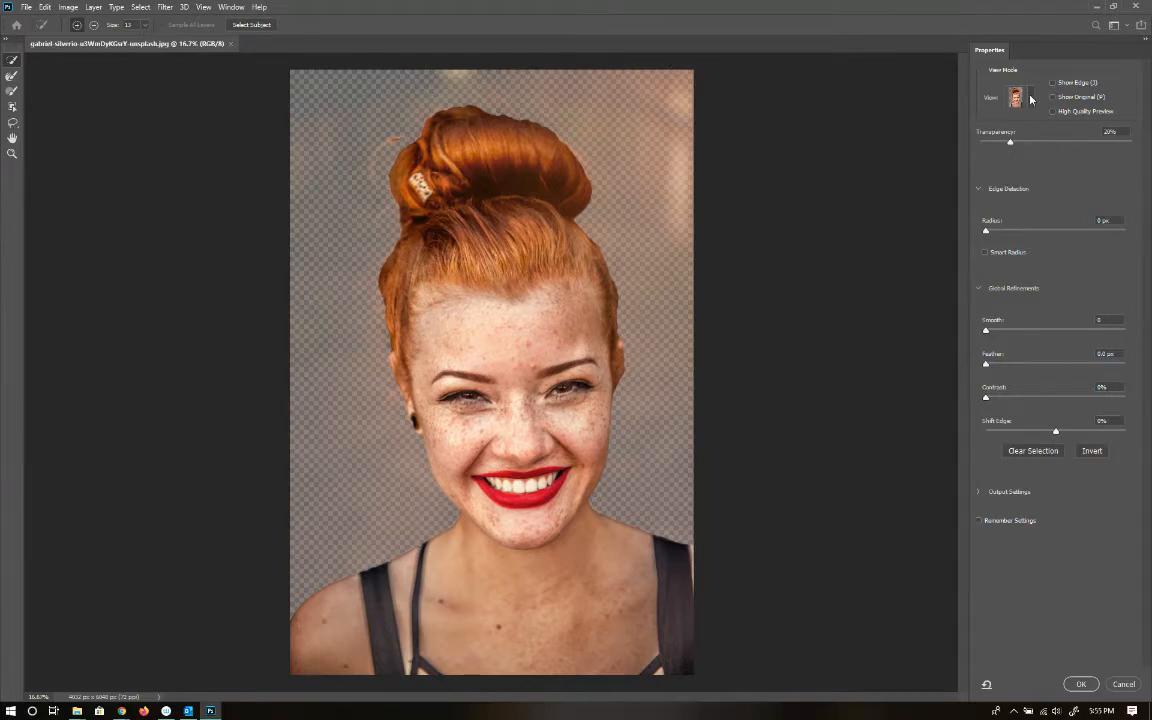
Set the mask preview to Overlay view with an opacity of 32%
left_click(1030, 98)
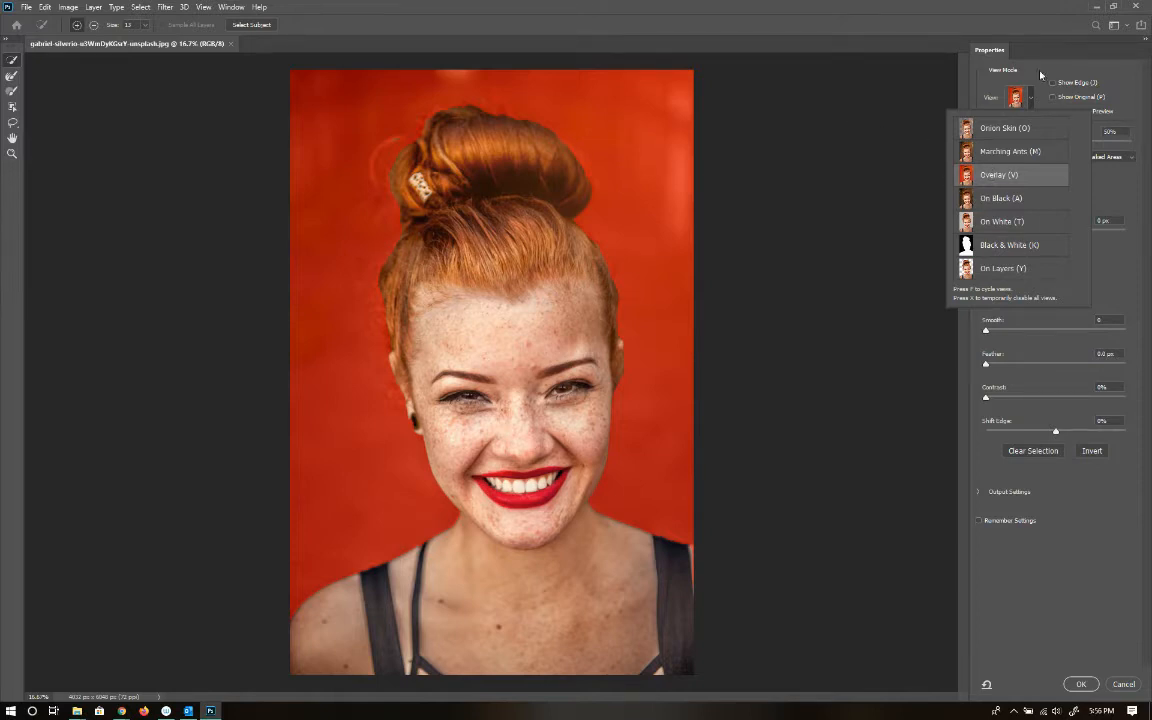
left_click(989, 175)
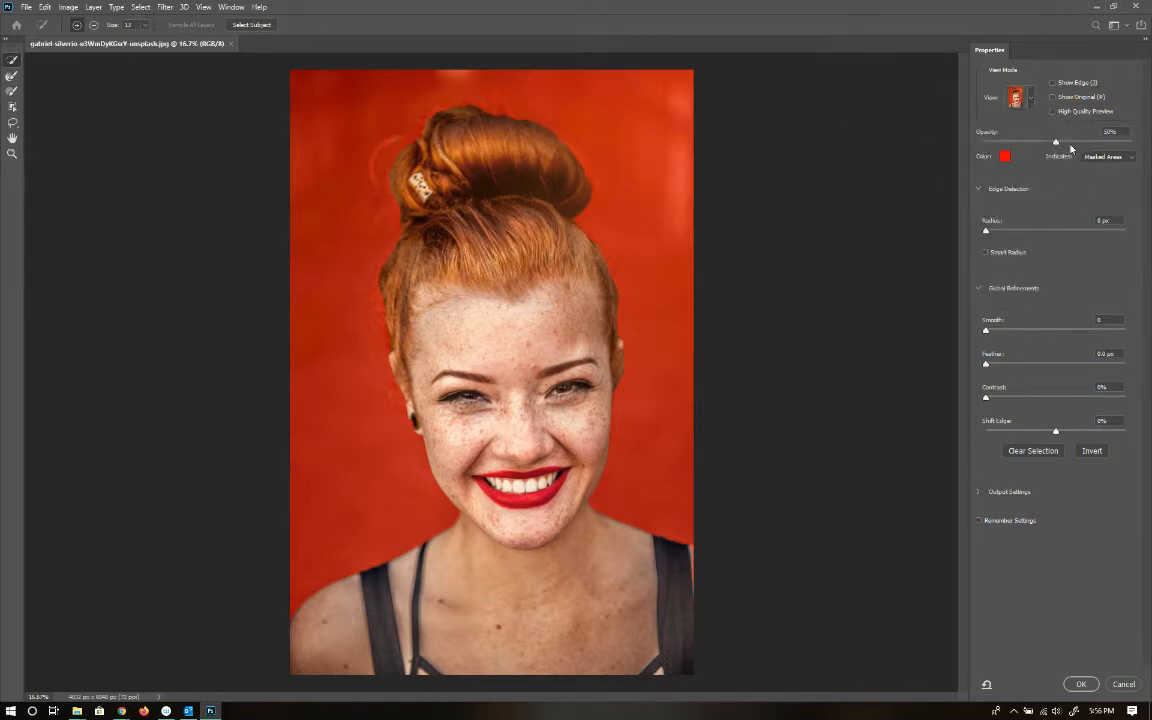
left_click_drag(1055, 142, 1031, 149)
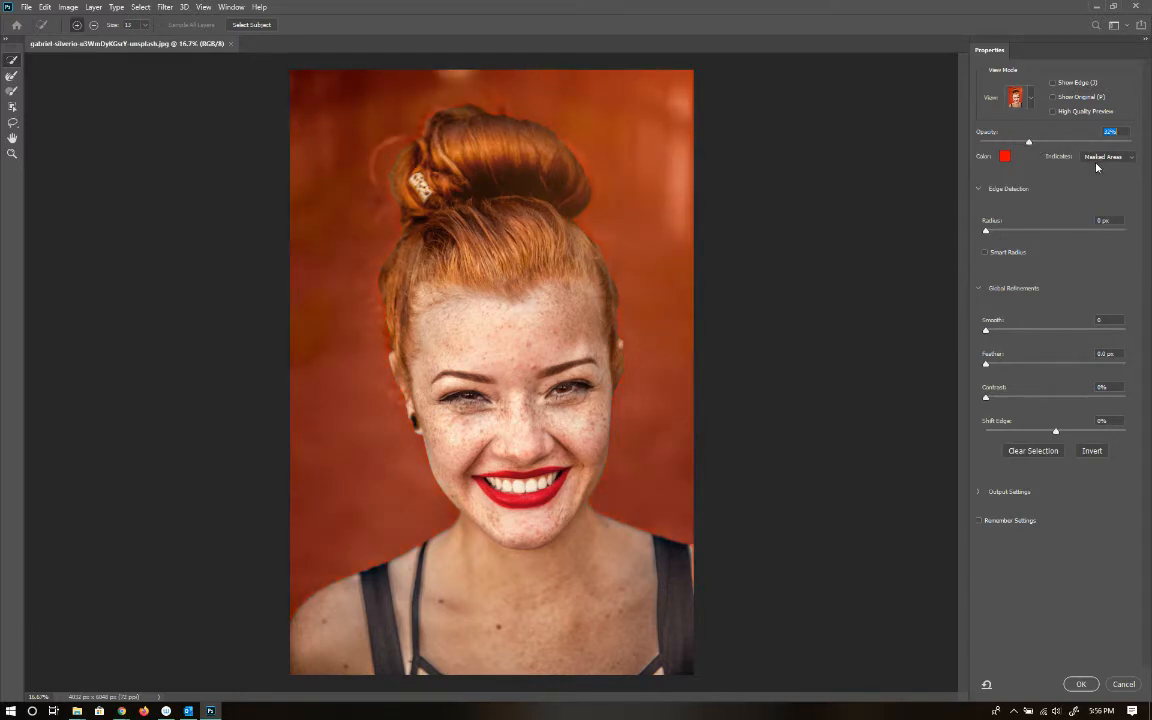
Preview the overlay on Selected Areas, return it to Masked Areas, and toggle Smart Radius on and off
left_click(1105, 157)
left_click(1101, 175)
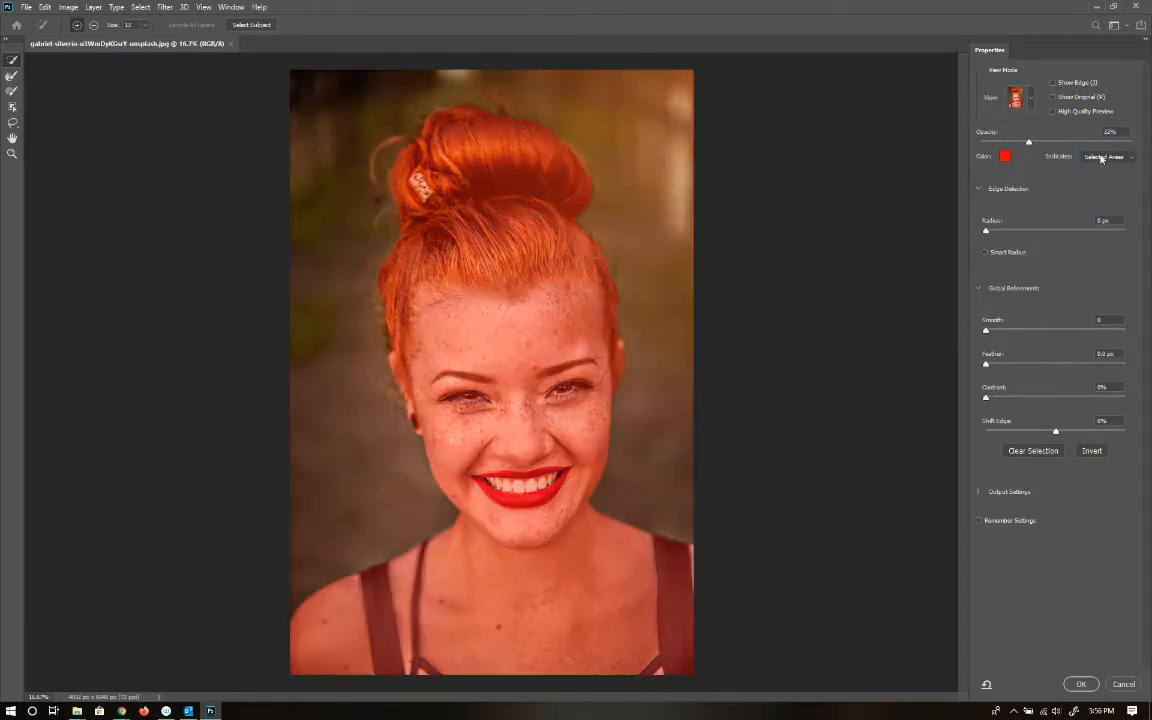
left_click(1101, 158)
left_click(1099, 168)
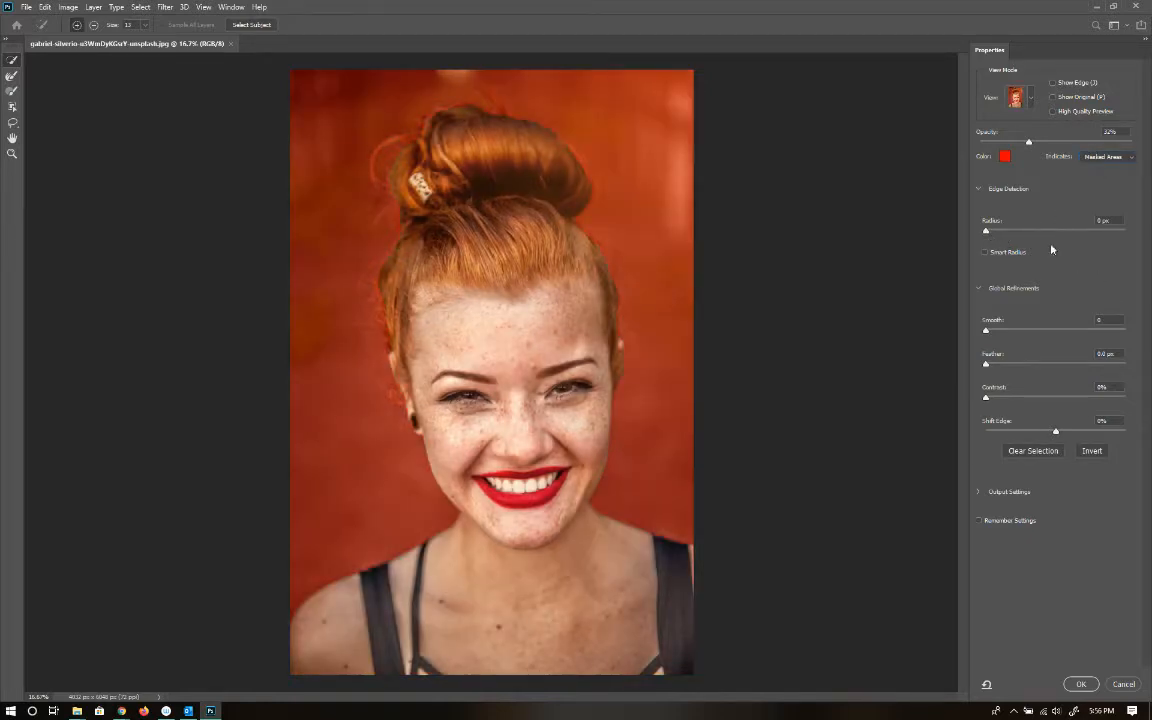
left_click(985, 252)
left_click(985, 252)
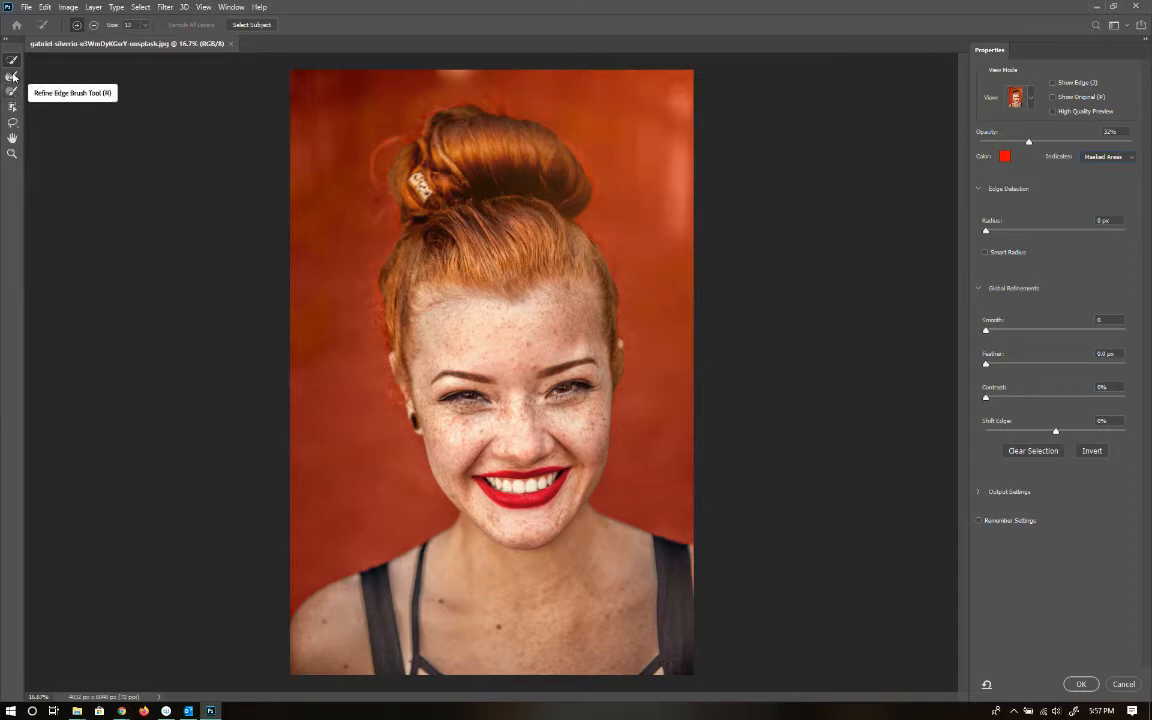
Refine the flyaway hair around the bun with the Refine Edge Brush, checking the mask in Black & White and Marching Ants before returning to Overlay
left_click(13, 76)
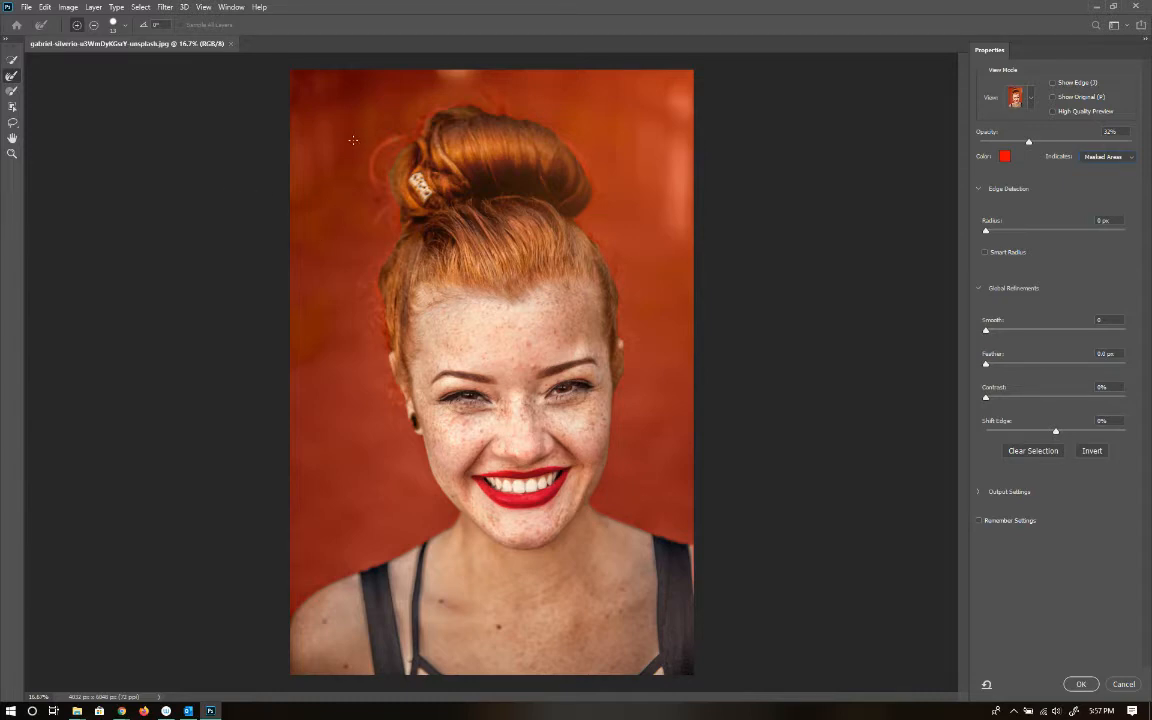
left_click_drag(351, 184, 365, 183)
left_click(1034, 106)
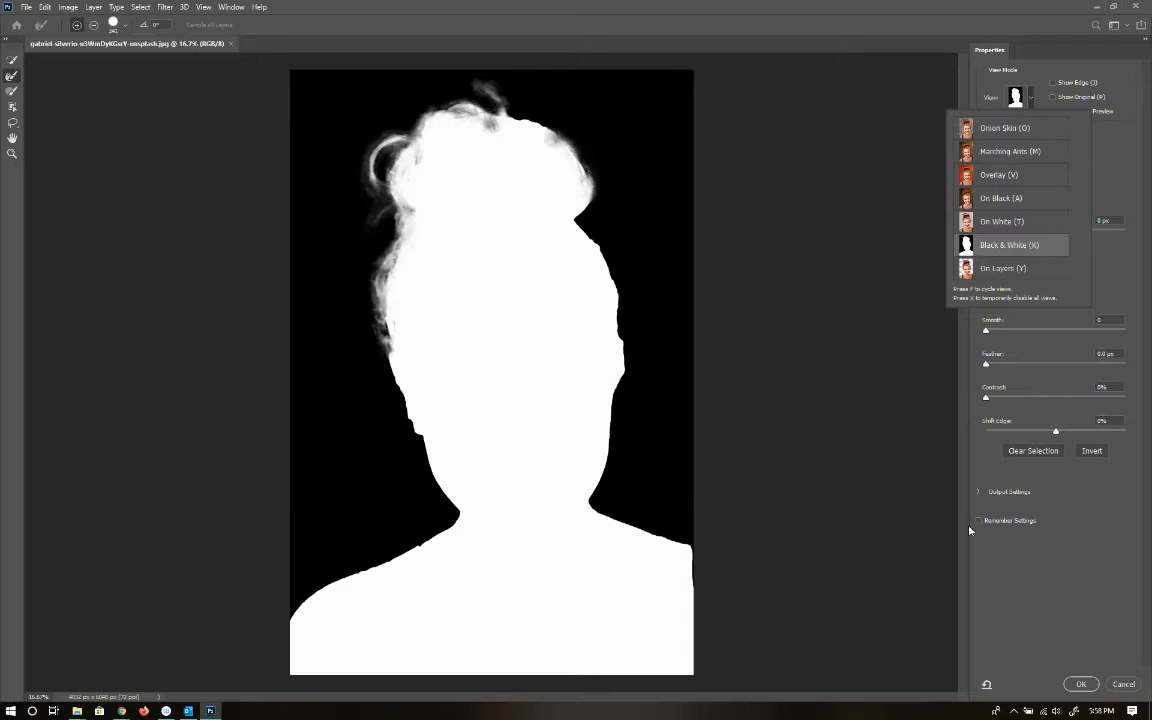
left_click(992, 153)
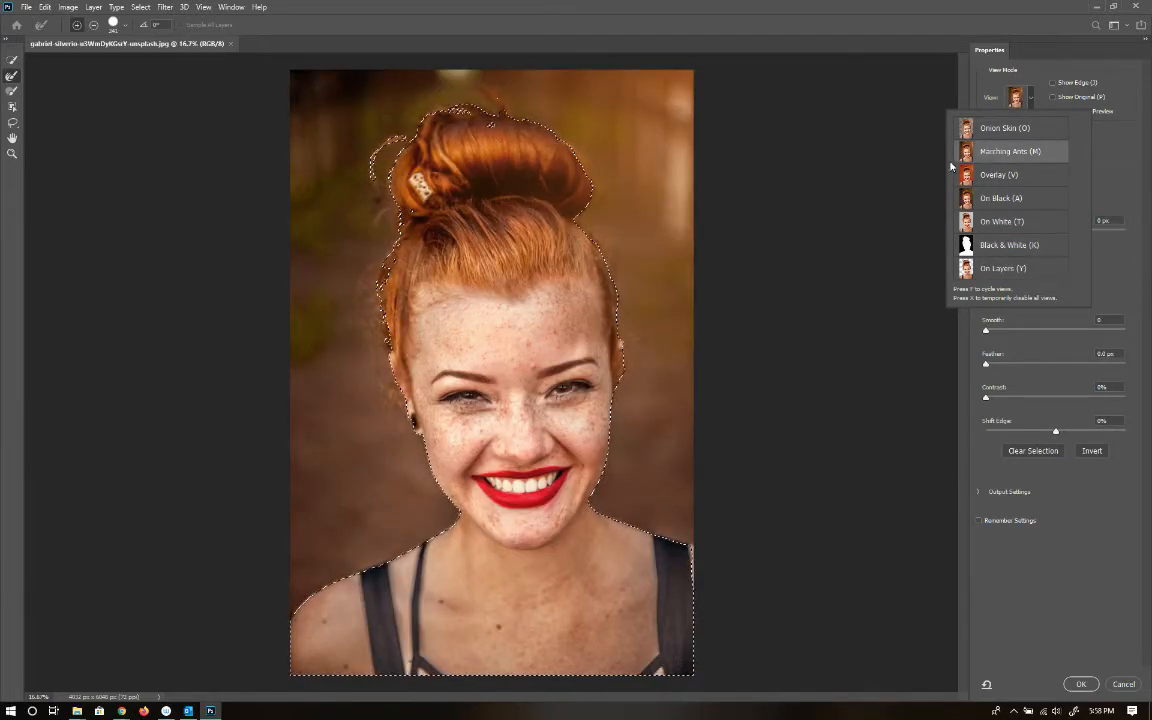
key("v")
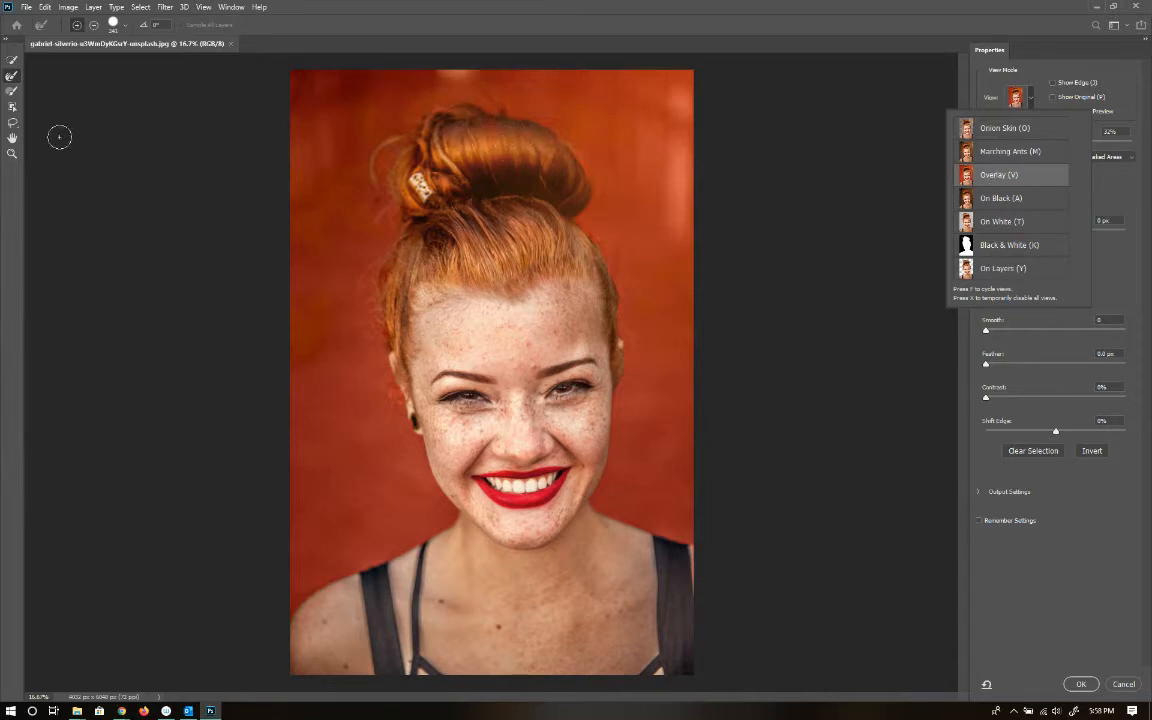
Paint the strip of background along the left side of the hair and bun into the selection with the Brush tool
left_click(12, 96)
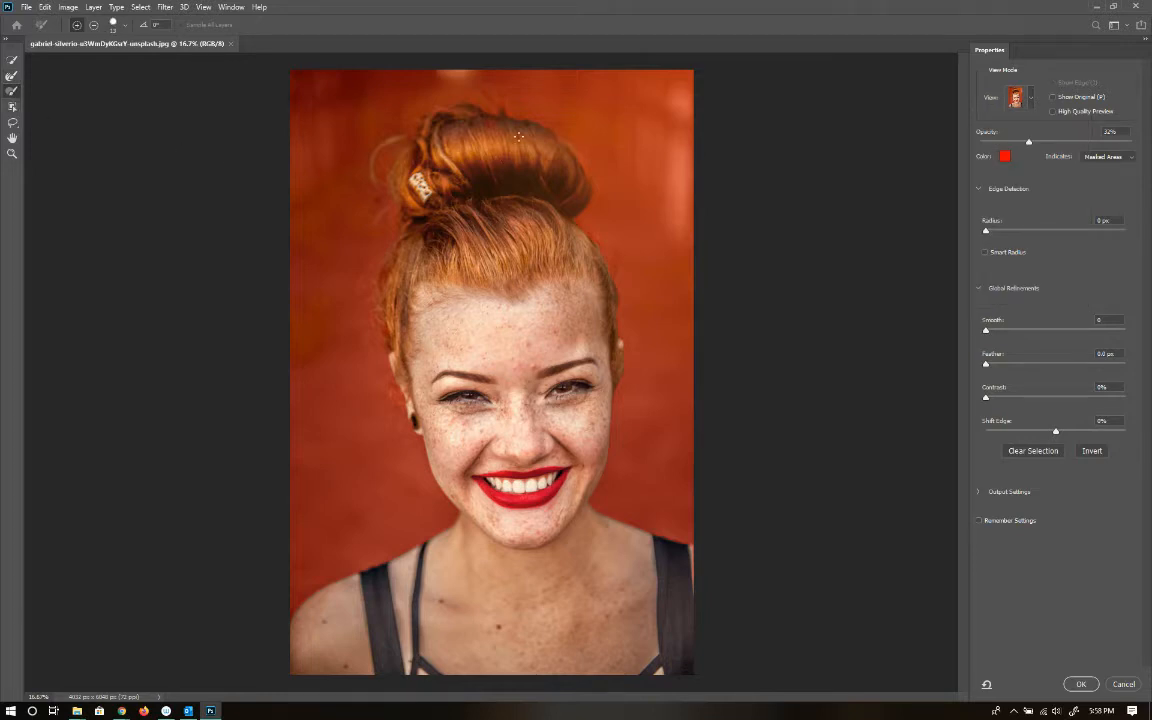
left_click_drag(486, 138, 499, 138)
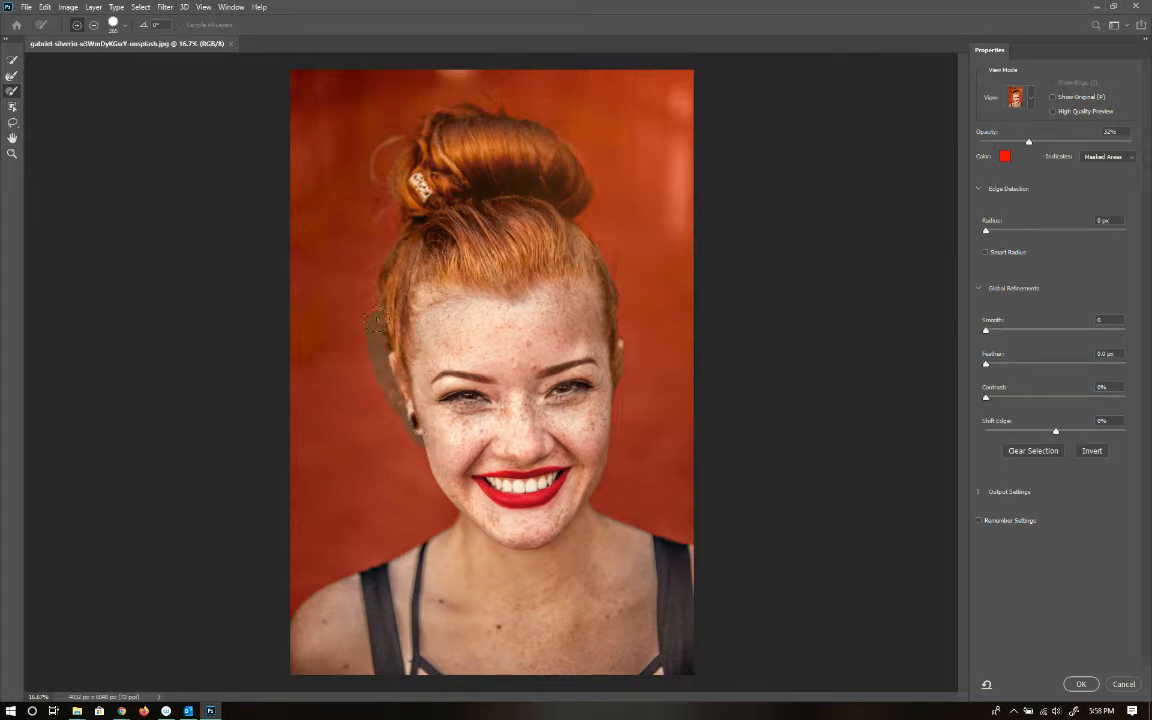
mouse_move(375, 320)
left_mouse_down()
mouse_move(380, 261)
mouse_move(380, 360)
mouse_move(369, 280)
mouse_move(385, 243)
mouse_move(360, 307)
mouse_move(411, 422)
mouse_move(378, 372)
mouse_move(398, 438)
mouse_move(365, 319)
mouse_move(393, 229)
mouse_move(390, 241)
mouse_move(390, 151)
mouse_move(375, 180)
mouse_move(414, 137)
mouse_move(371, 157)
mouse_move(370, 209)
left_mouse_up()
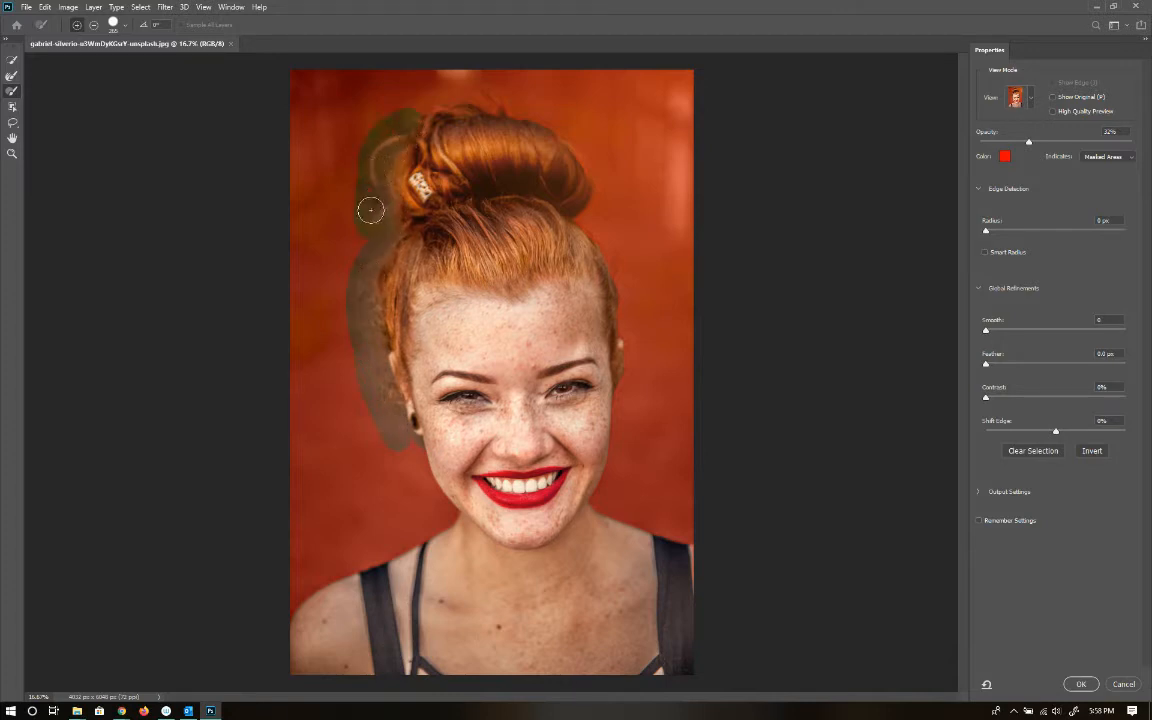
Refine the painted strip along the left side of the head using the Refine Edge Brush at size 500
left_click(11, 80)
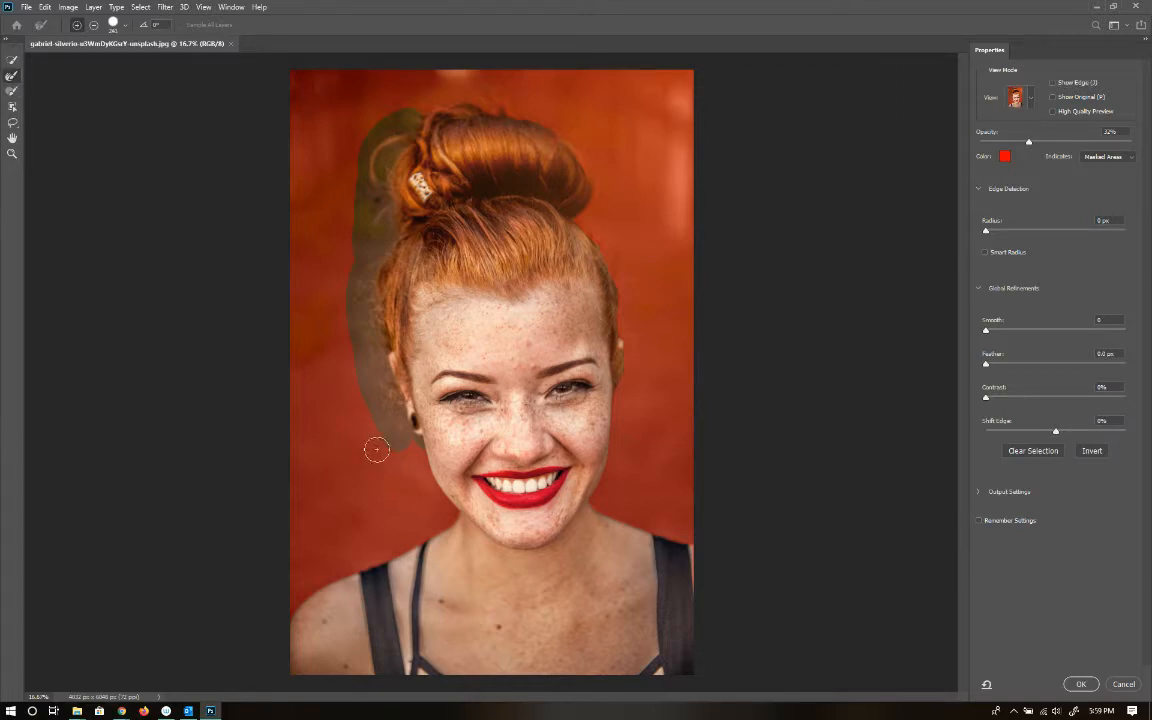
key("]")
key("]")
key("]")
key("]")
mouse_move(388, 442)
left_mouse_down()
mouse_move(363, 351)
mouse_move(356, 376)
mouse_move(383, 424)
mouse_move(385, 411)
mouse_move(336, 311)
mouse_move(342, 333)
mouse_move(357, 293)
mouse_move(345, 277)
mouse_move(377, 238)
mouse_move(345, 239)
mouse_move(372, 201)
mouse_move(369, 211)
mouse_move(342, 188)
mouse_move(354, 207)
mouse_move(354, 182)
mouse_move(357, 208)
mouse_move(400, 149)
mouse_move(366, 207)
mouse_move(344, 202)
mouse_move(357, 128)
mouse_move(364, 142)
mouse_move(405, 113)
left_mouse_up()
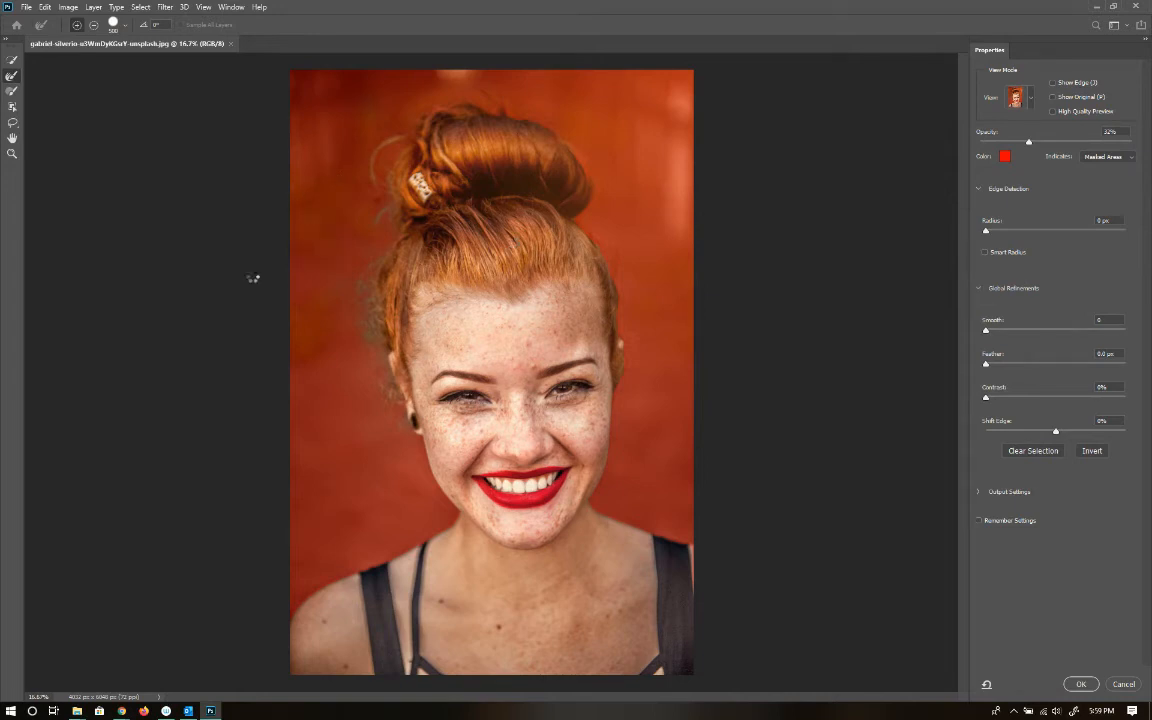
Refine the stray hair beside the hair clip with the Refine Edge Brush reduced to size 125
left_click(12, 90)
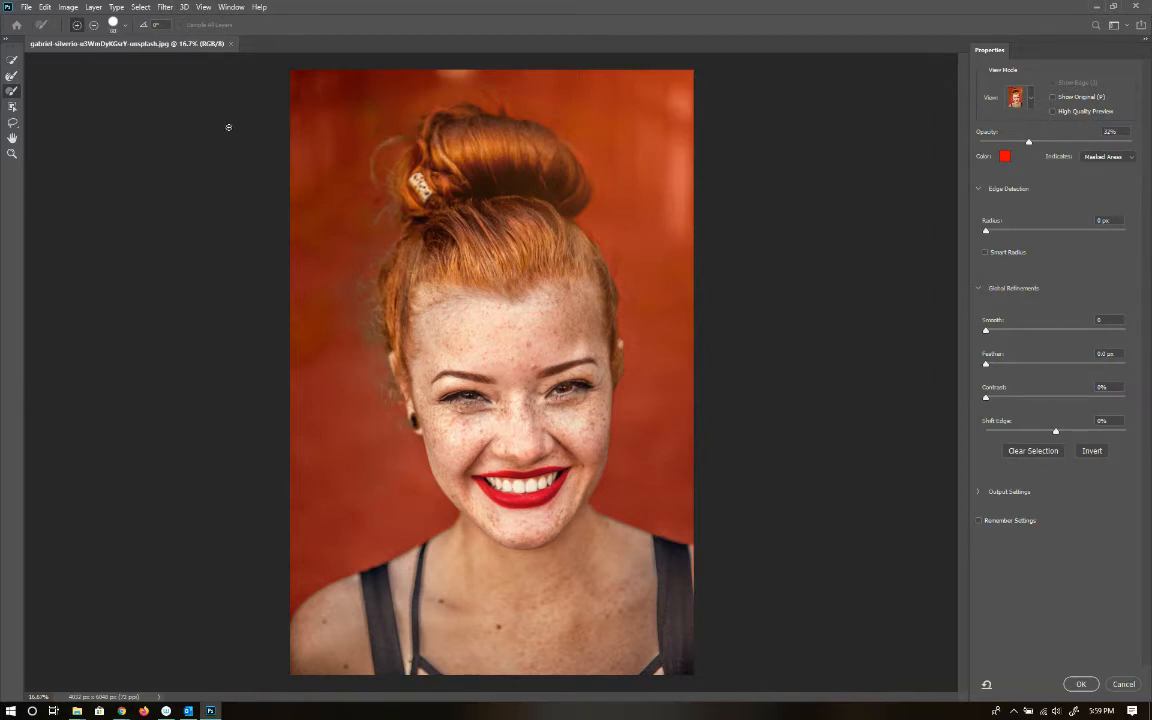
left_click(12, 76)
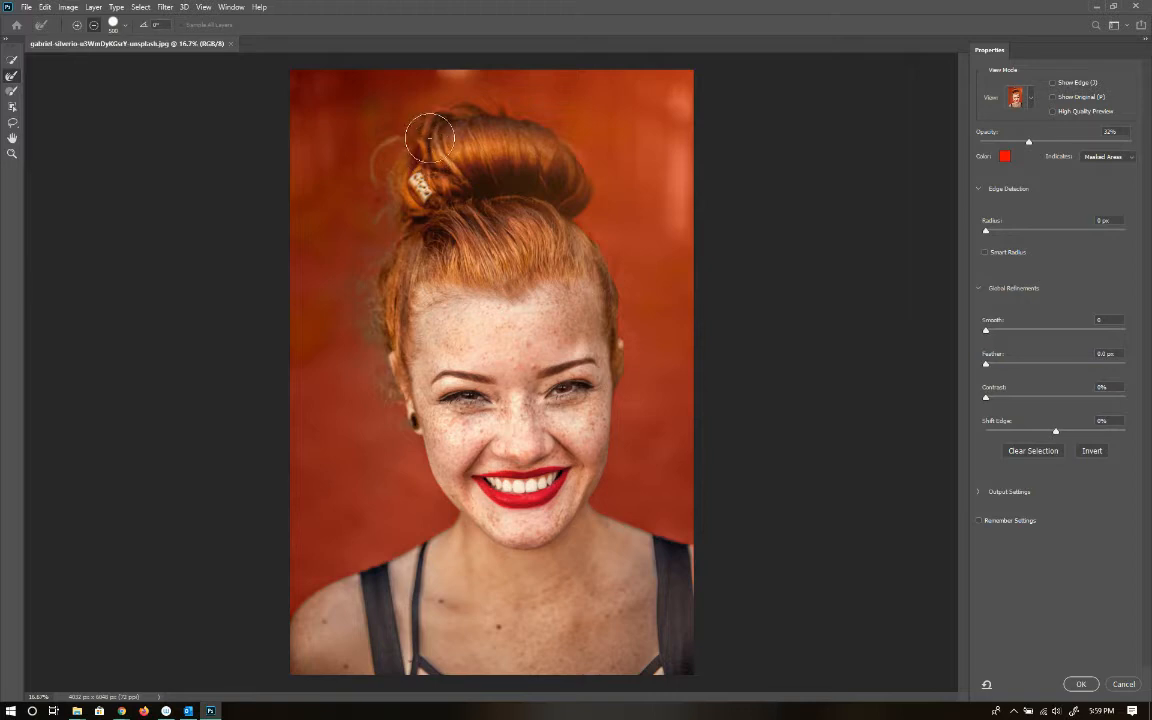
key("bracketleft")
key("bracketleft")
key("bracketleft")
key("bracketleft")
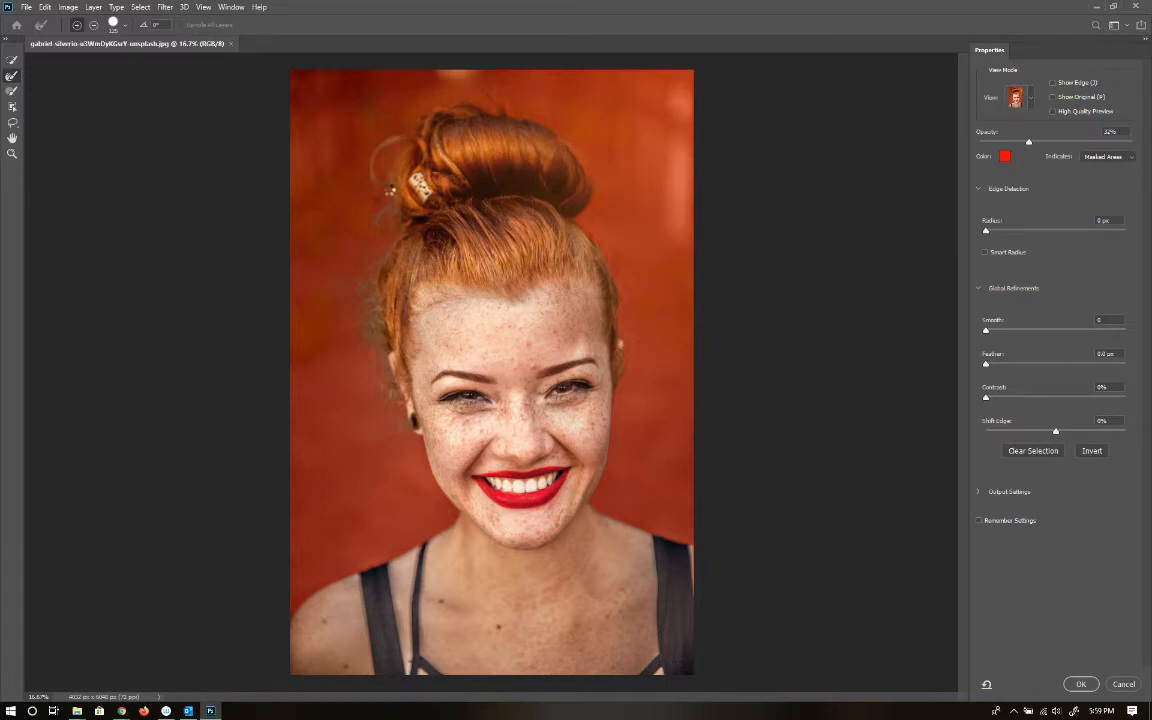
Paint the area around the loose curl beside the bun with a larger Brush and refine it with the Refine Edge Brush
left_click(12, 93)
left_click(93, 26)
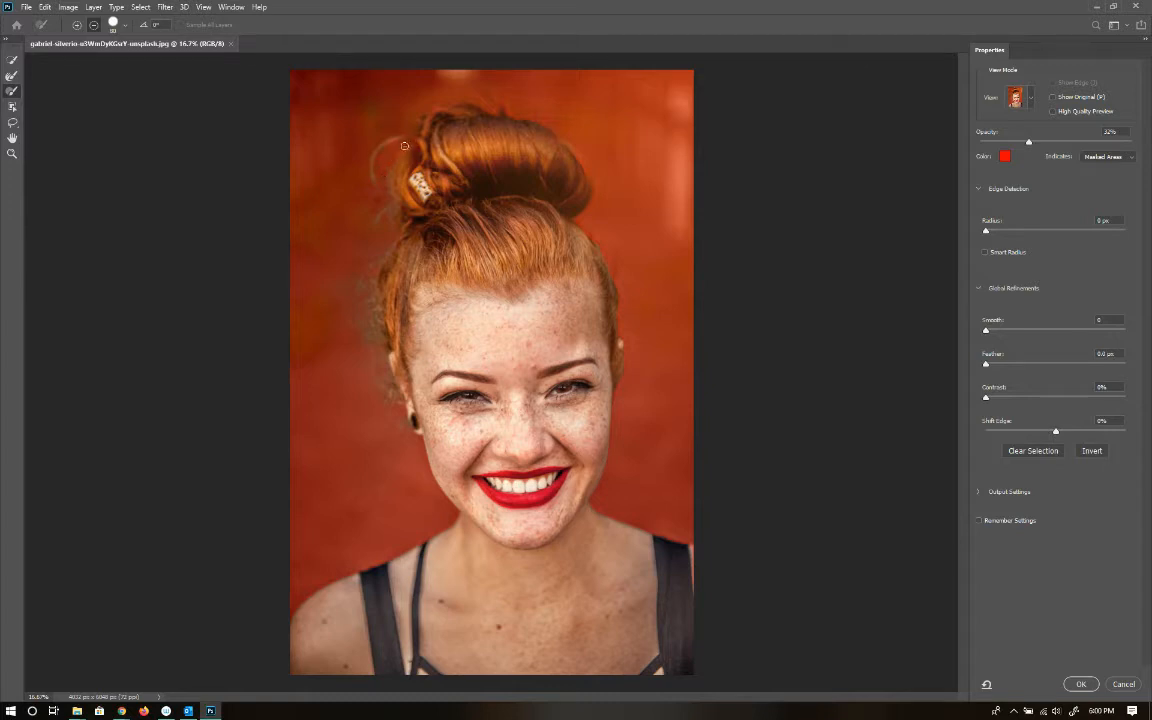
key("]")
key("]")
key("]")
key("]")
key("]")
key("]")
left_click_drag(402, 136, 377, 175)
mouse_move(400, 118)
left_mouse_down()
mouse_move(389, 166)
mouse_move(386, 121)
mouse_move(352, 157)
left_mouse_up()
left_click(12, 92)
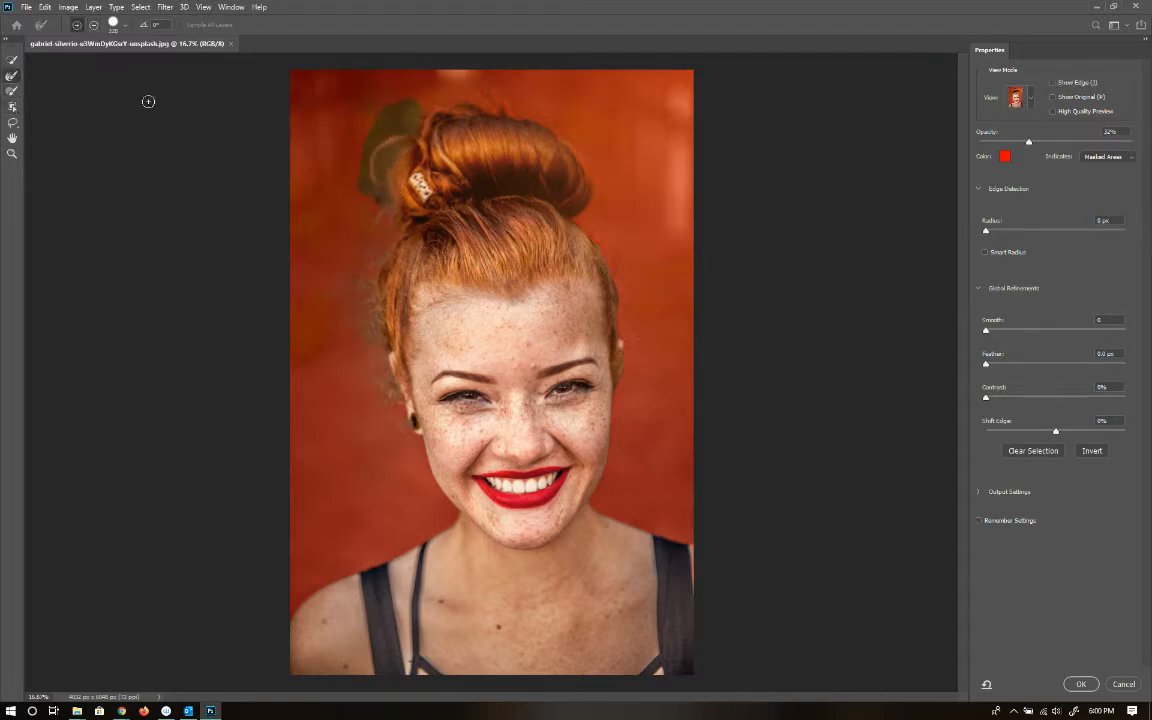
mouse_move(371, 203)
left_mouse_down()
mouse_move(369, 130)
mouse_move(362, 149)
mouse_move(390, 118)
mouse_move(373, 140)
mouse_move(402, 127)
mouse_move(411, 101)
mouse_move(374, 123)
mouse_move(406, 124)
mouse_move(367, 144)
mouse_move(362, 210)
mouse_move(401, 148)
mouse_move(377, 194)
left_mouse_up()
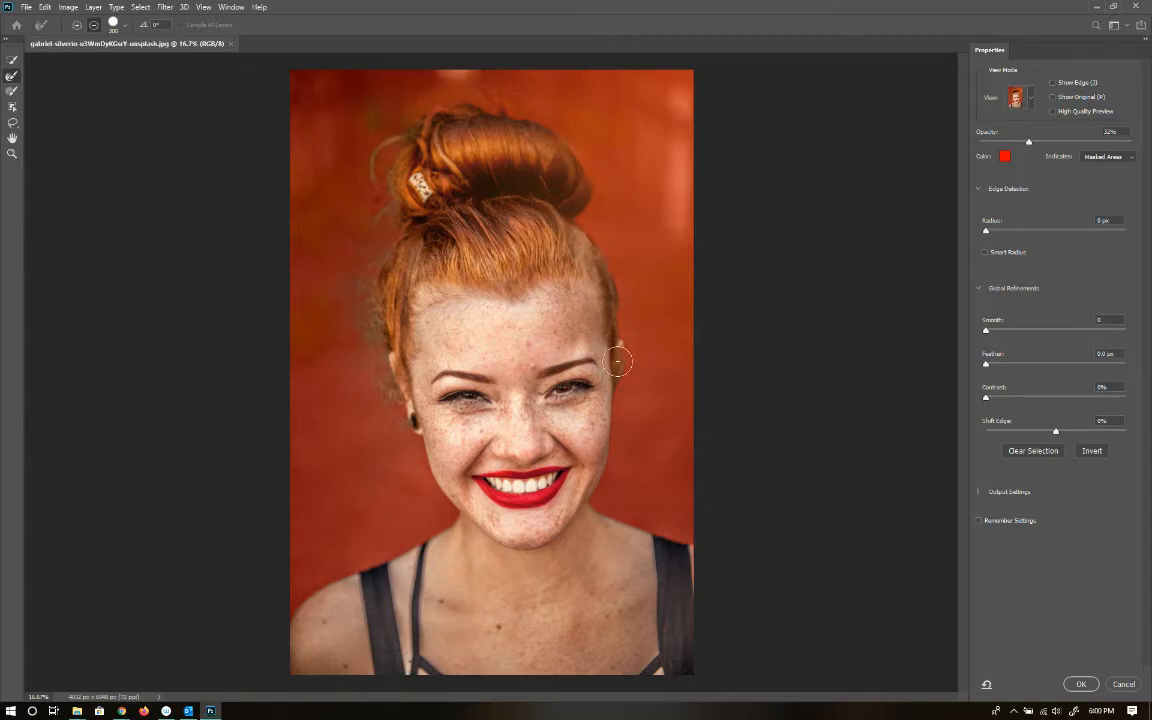
Paint the background along the right side of the hair into the selection and refine that strip with the Refine Edge Brush at size 300
left_click(12, 91)
mouse_move(617, 288)
left_mouse_down()
mouse_move(617, 391)
mouse_move(612, 252)
mouse_move(580, 205)
mouse_move(563, 140)
mouse_move(591, 234)
left_mouse_up()
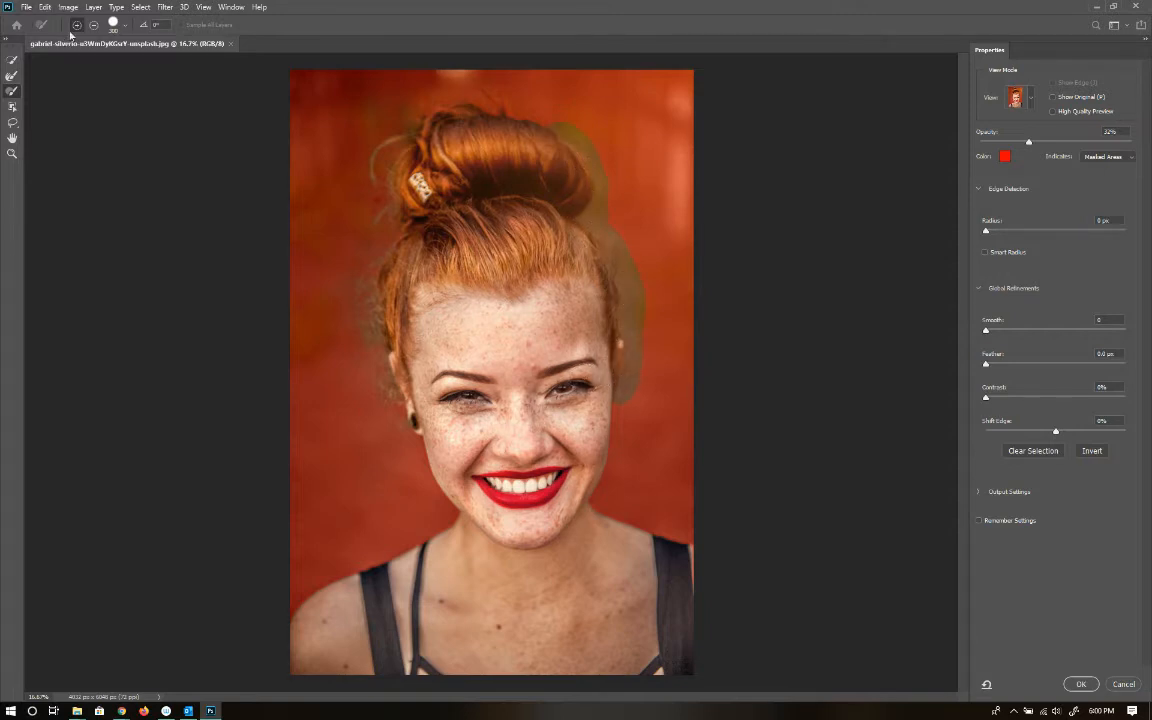
left_click(12, 75)
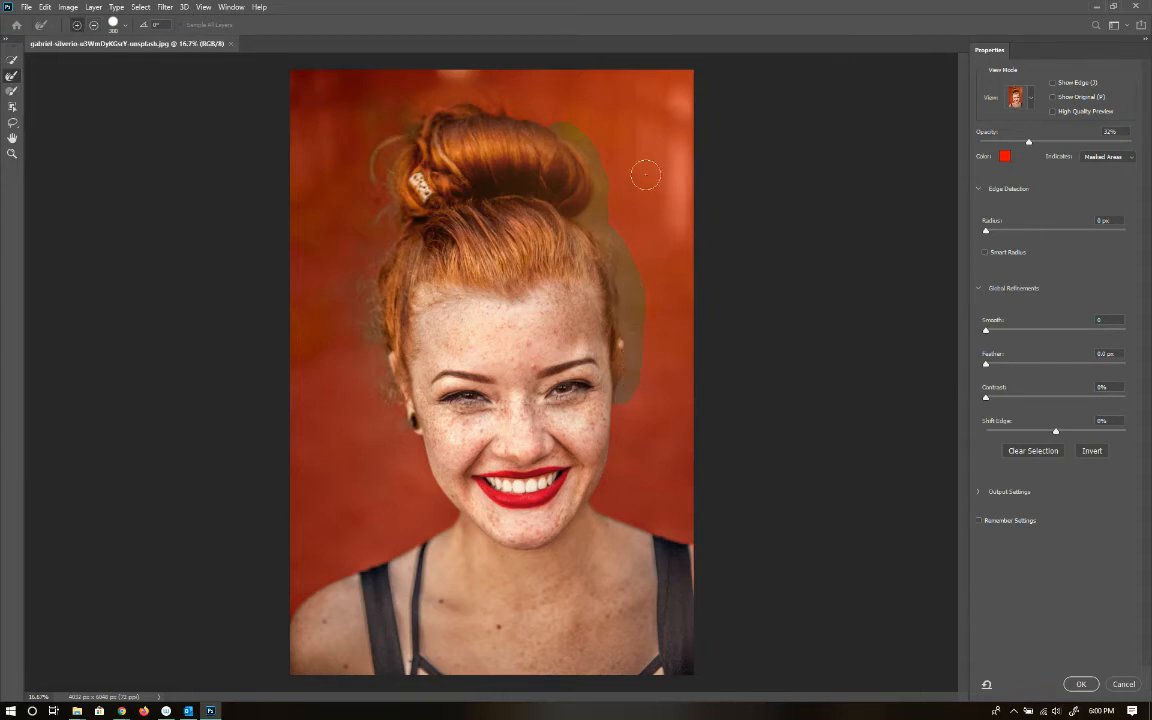
mouse_move(558, 119)
left_mouse_down()
mouse_move(605, 174)
mouse_move(591, 218)
mouse_move(615, 228)
mouse_move(630, 270)
mouse_move(626, 399)
left_mouse_up()
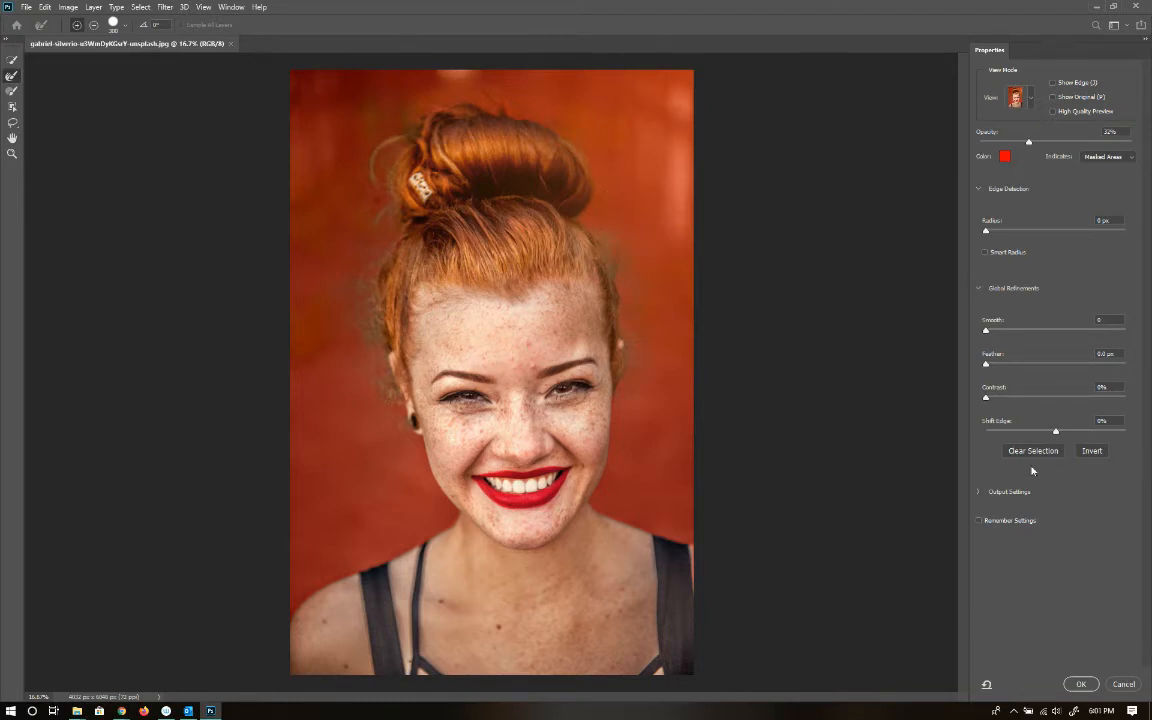
Set the refined selection's output to New Layer with Layer Mask
left_click(979, 493)
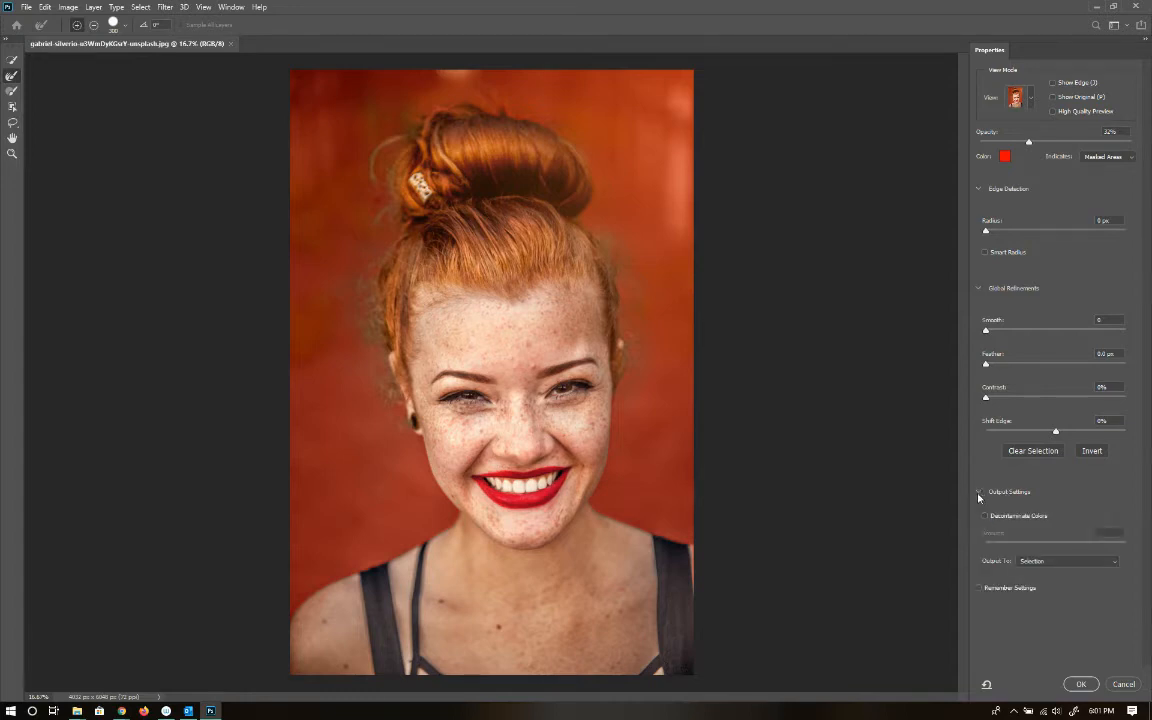
left_click(1035, 563)
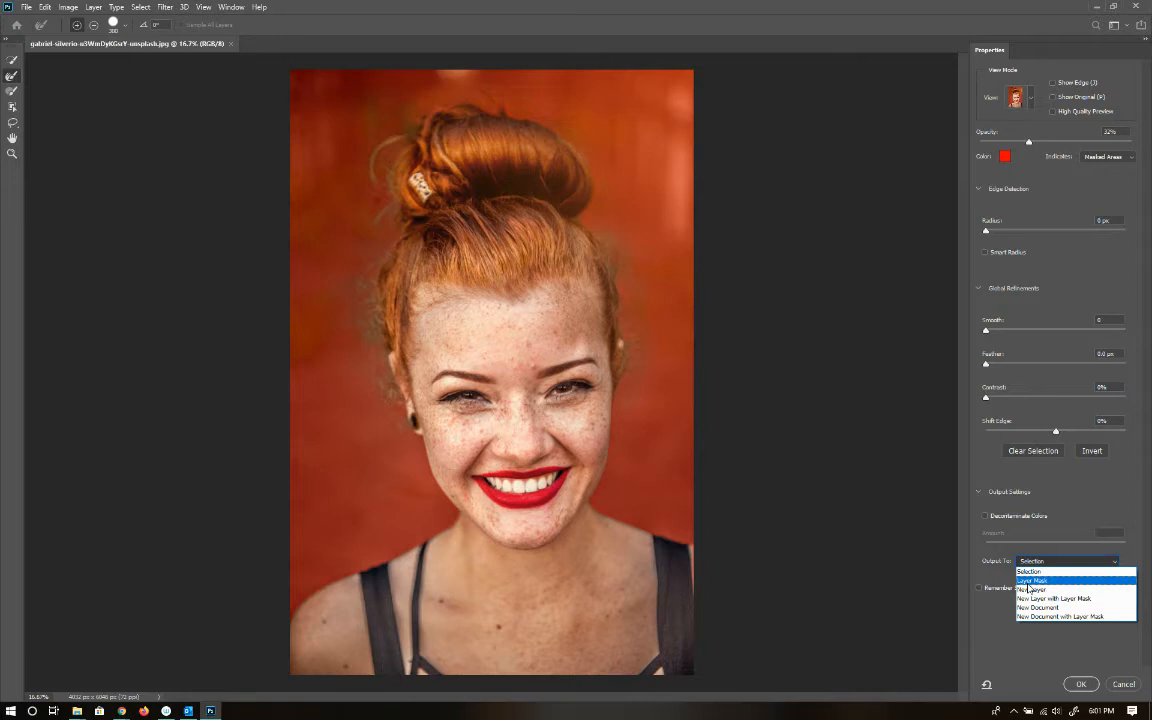
left_click(1051, 581)
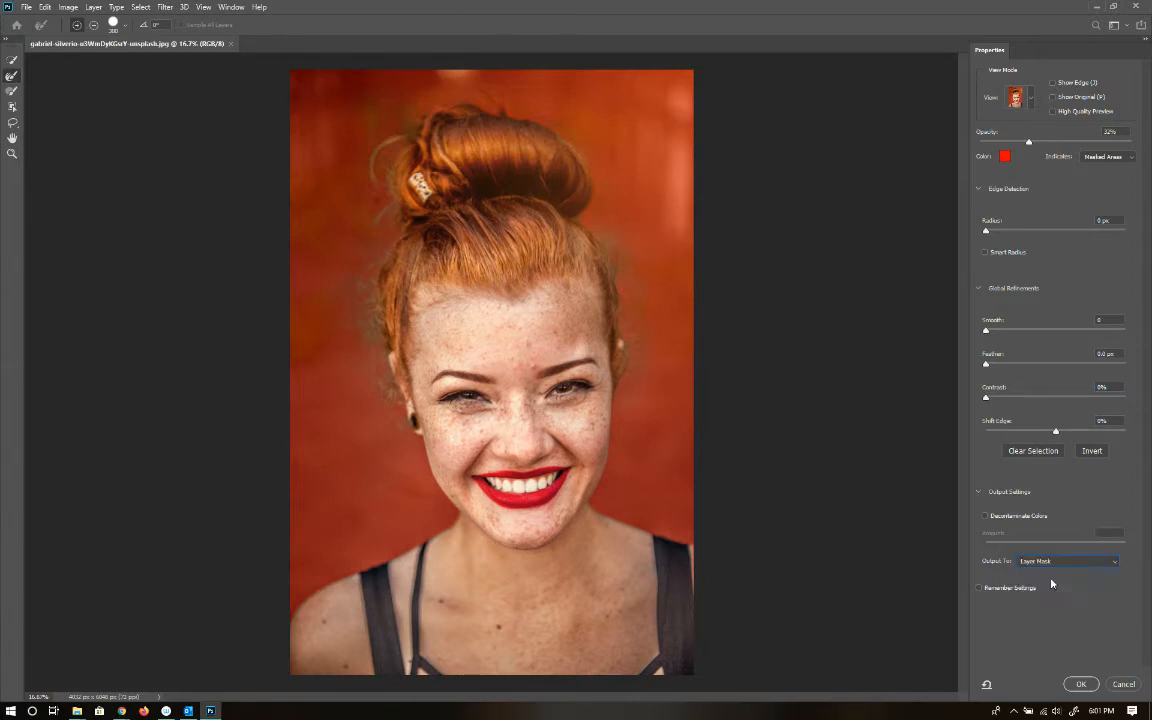
left_click(1049, 564)
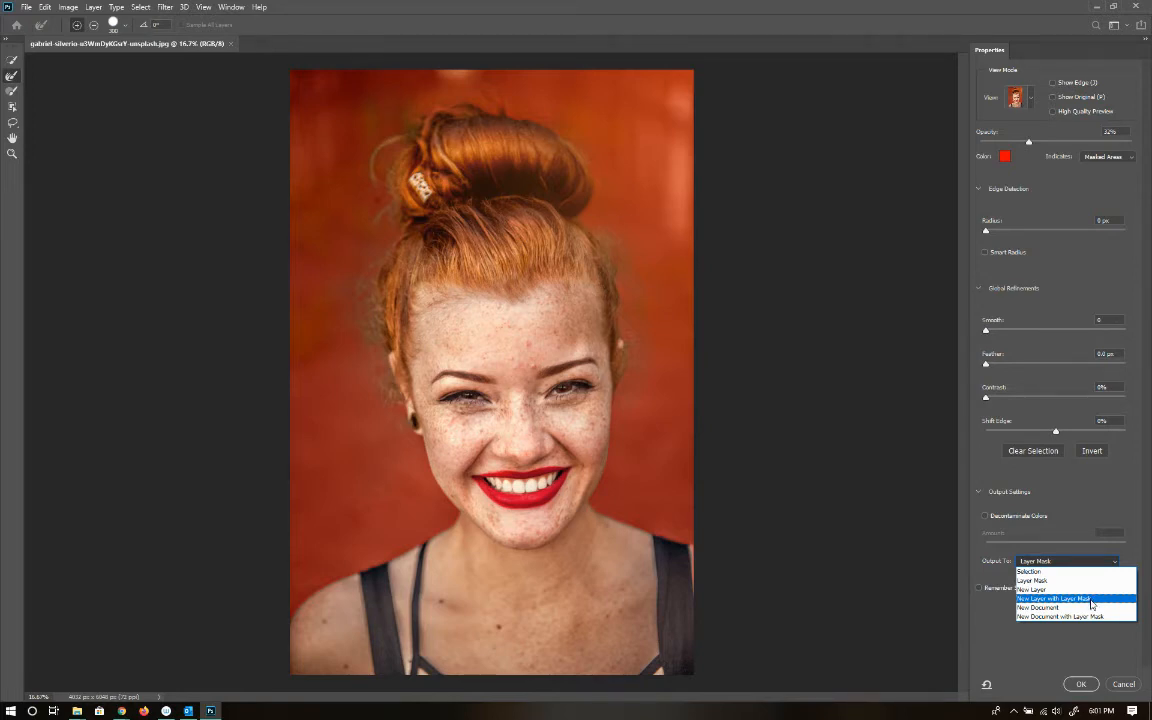
left_click(1090, 599)
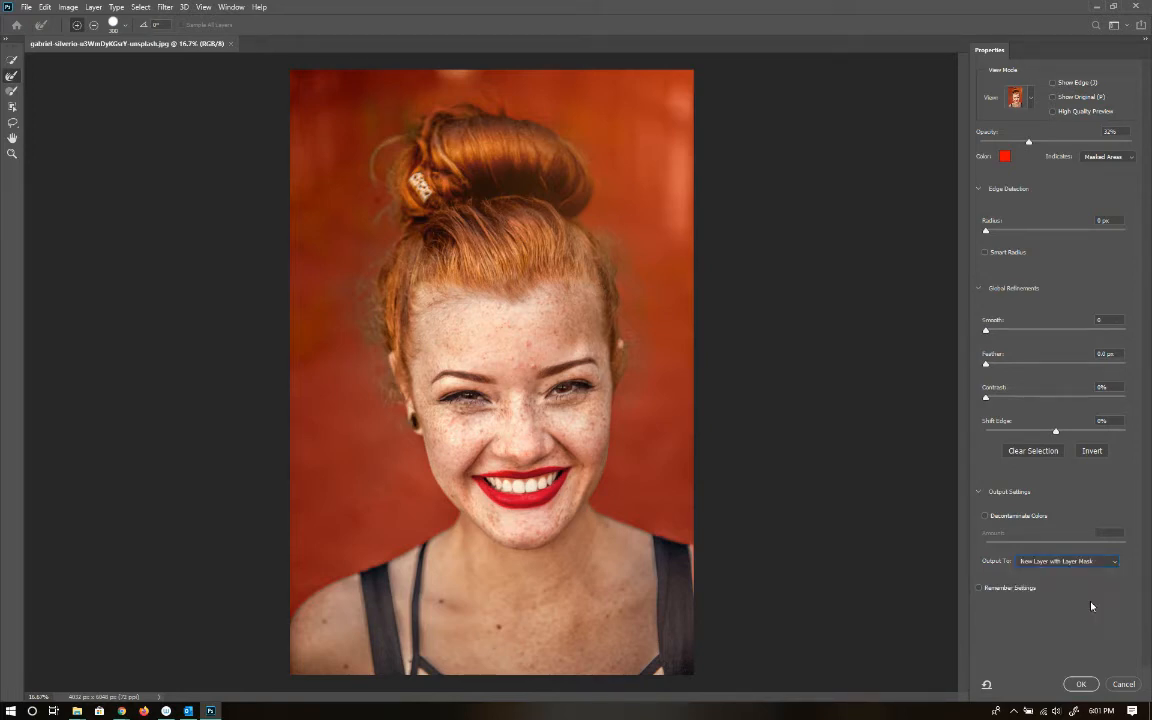
Apply the Select and Mask refinement, and briefly show the Background layer to compare the cutout with the original
left_click(1080, 685)
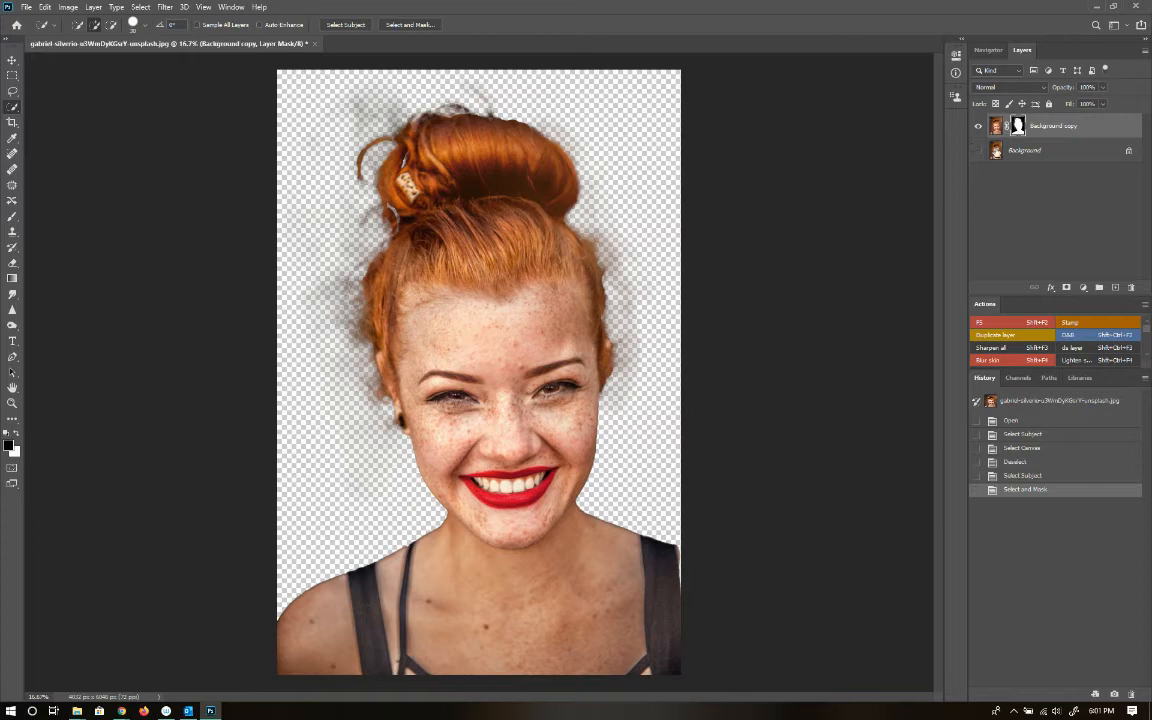
left_click(978, 150)
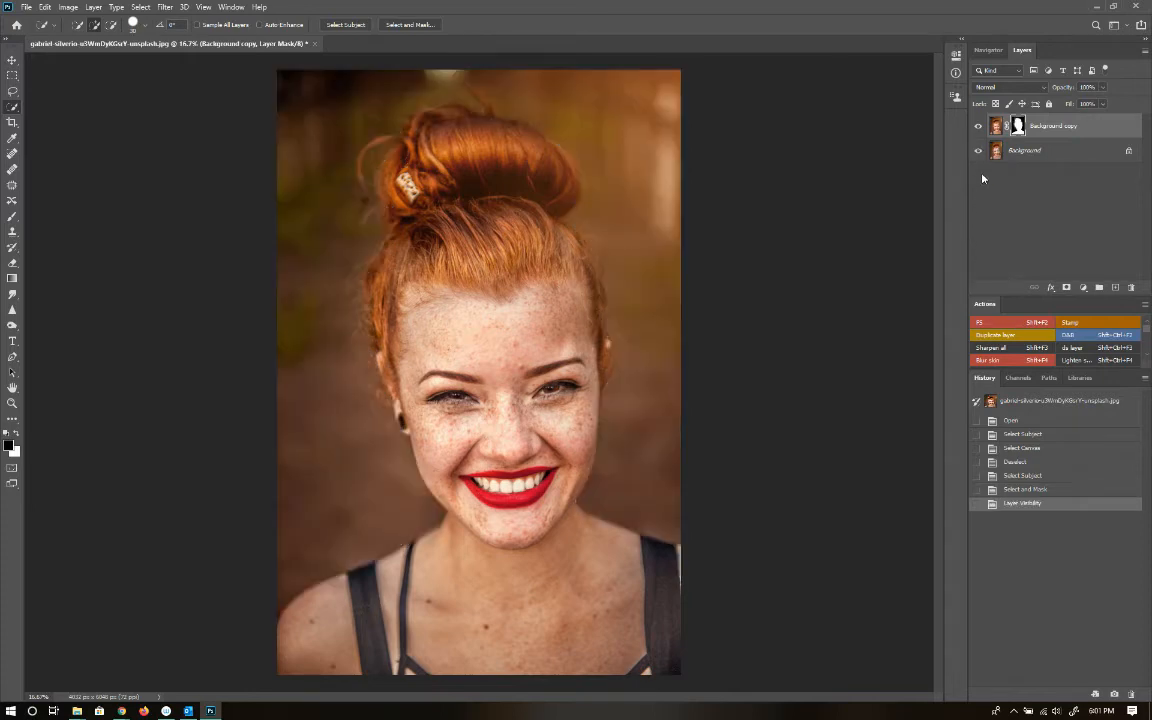
left_click(978, 150)
Select the Background copy's layer mask and disable and re-enable it twice to compare the masked and unmasked image
left_click(995, 126)
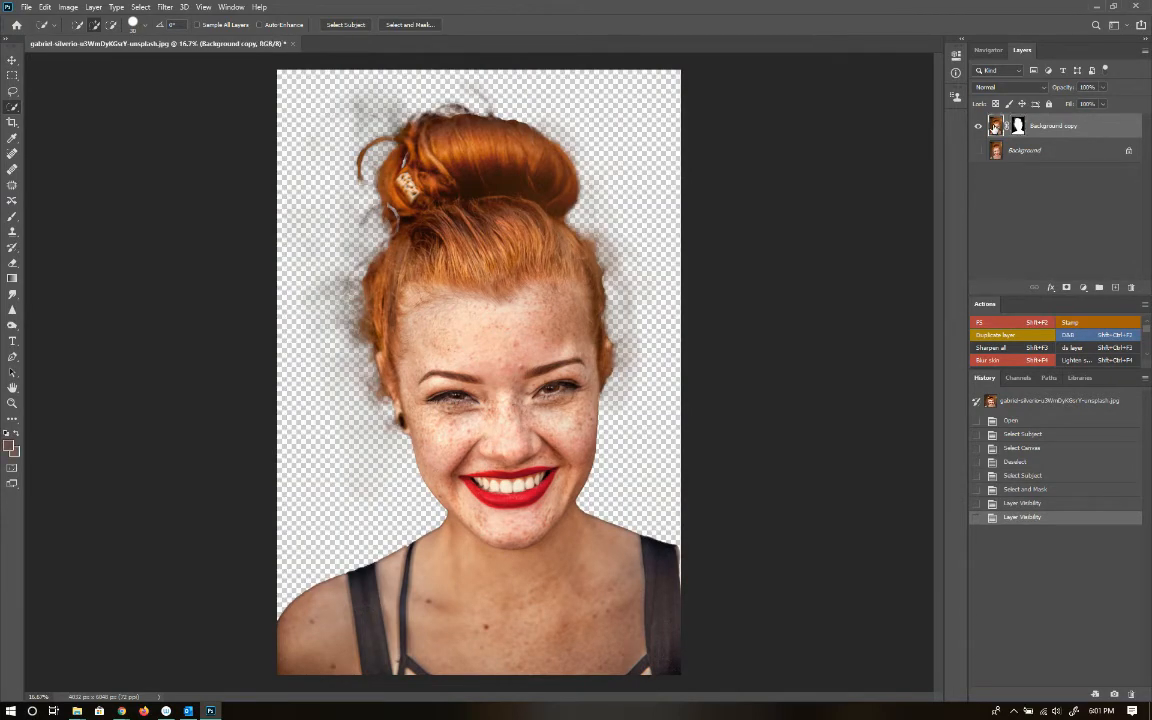
left_click(1018, 126)
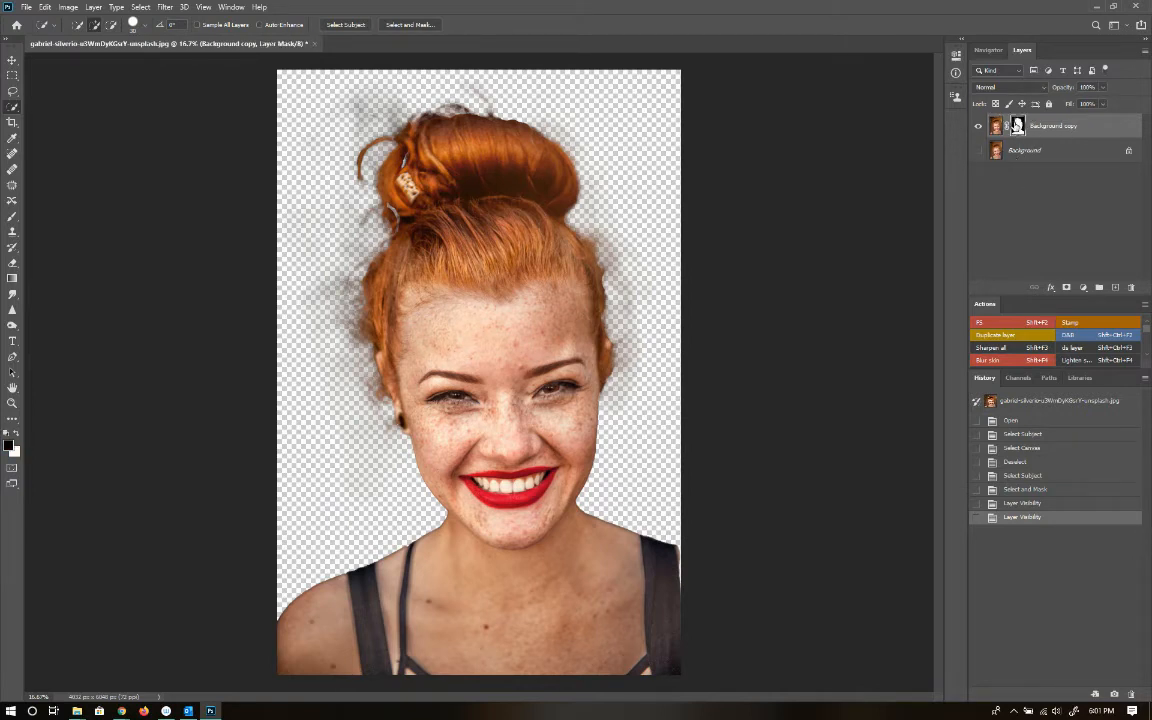
left_click(1017, 125, "shift")
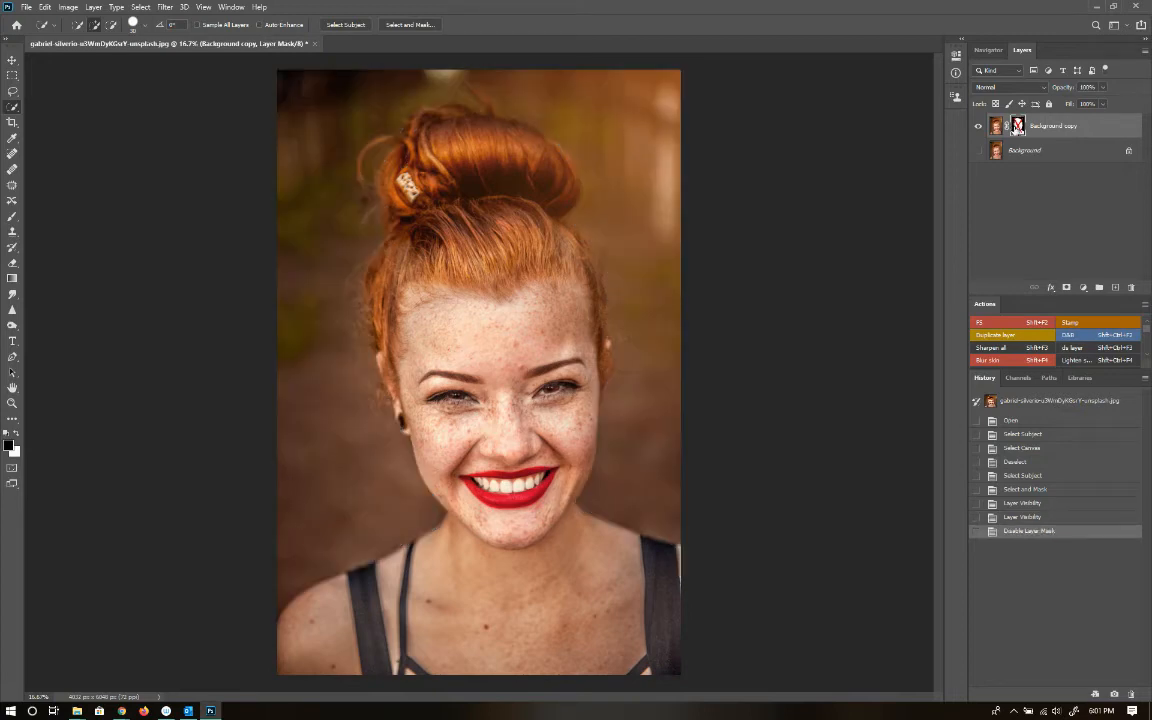
left_click(1017, 127, "shift")
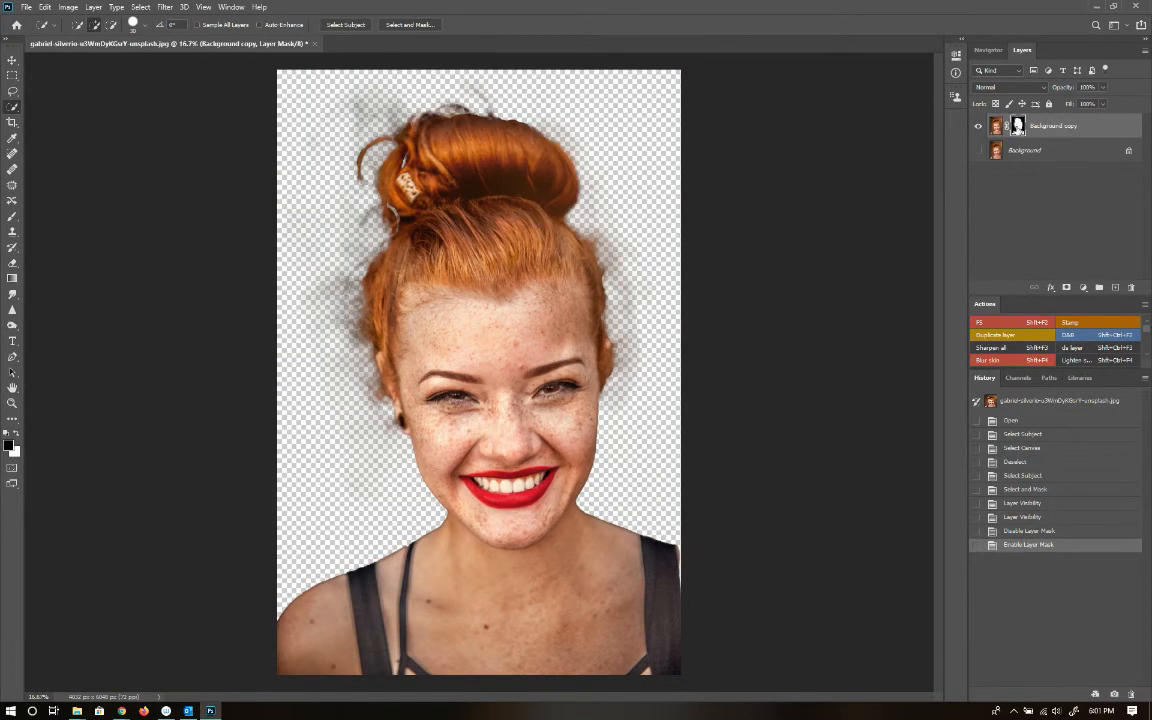
left_click(1017, 126, "shift")
left_click(1017, 127, "shift")
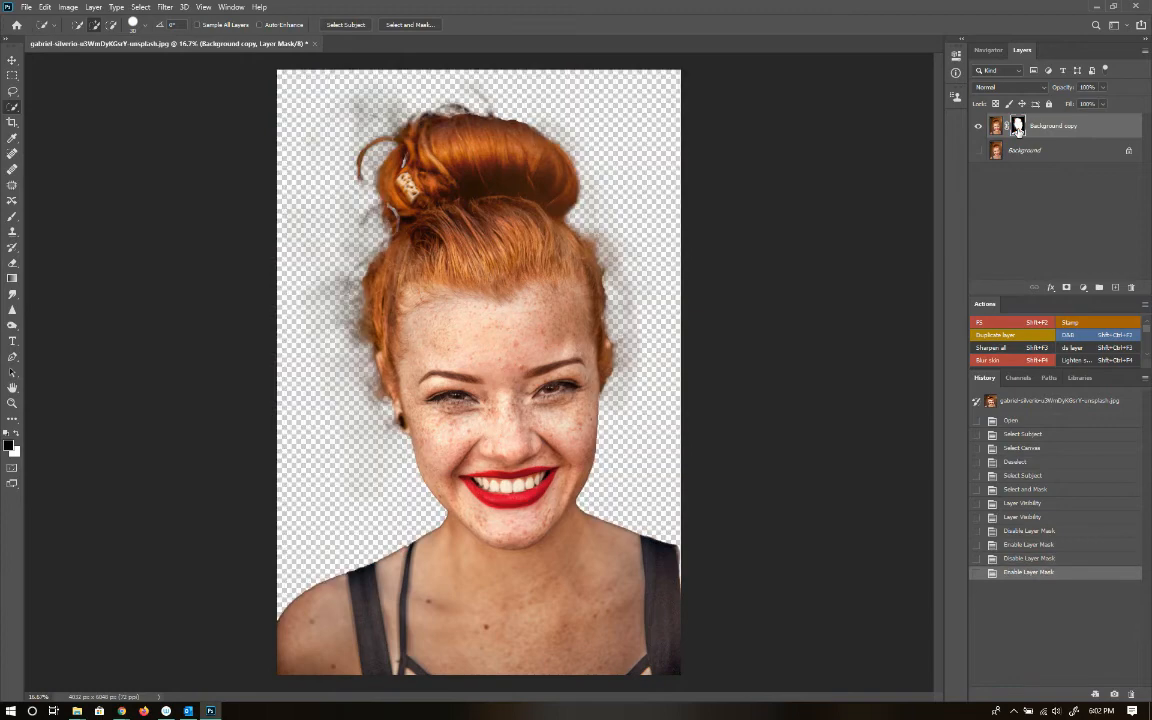
Load the Background copy's layer mask as a selection and deselect it again
left_click(1017, 126, "ctrl")
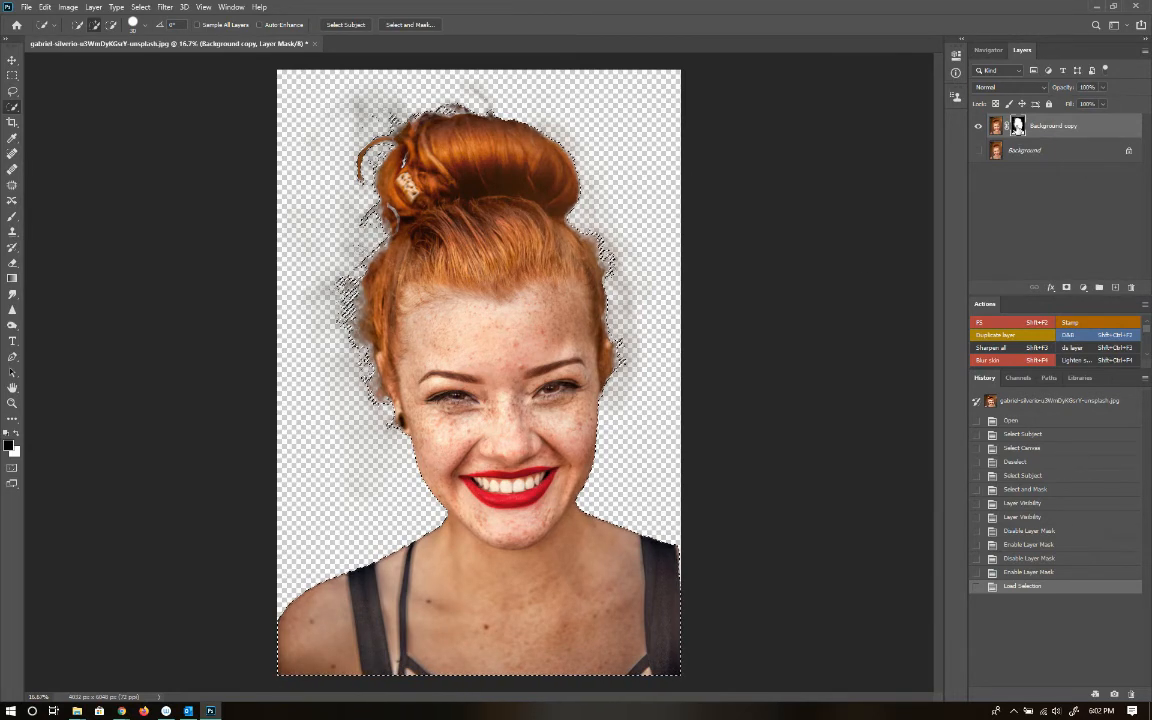
left_click(629, 165)
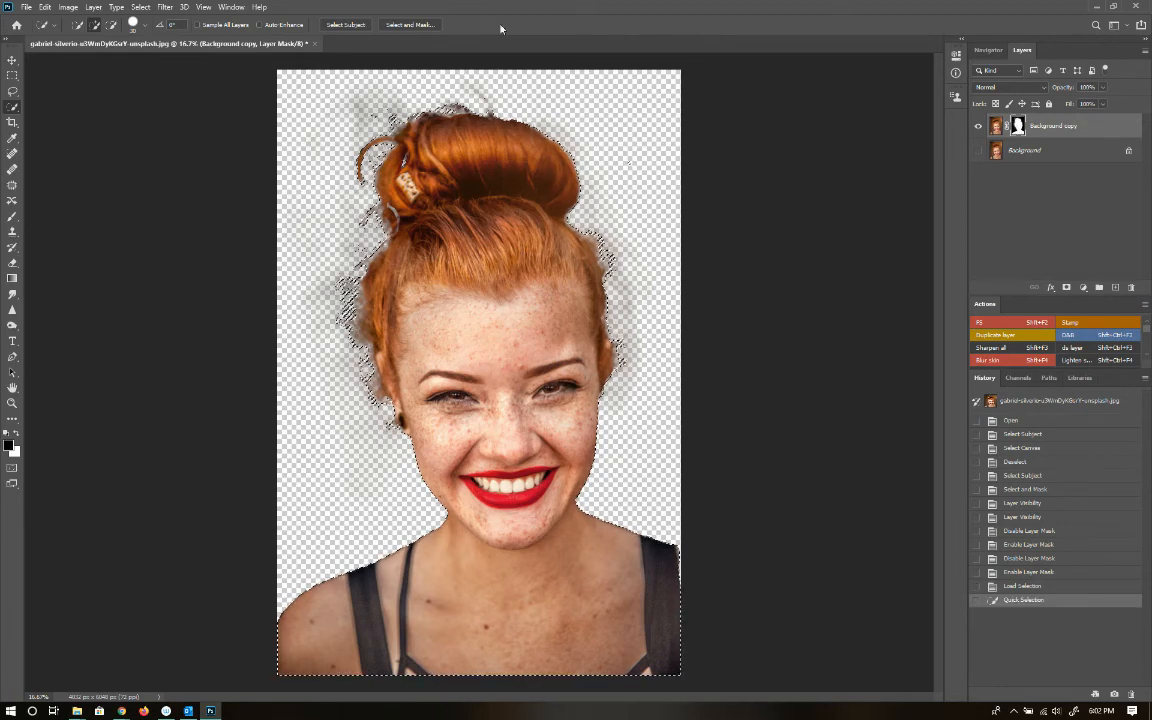
left_click(140, 7)
left_click(150, 31)
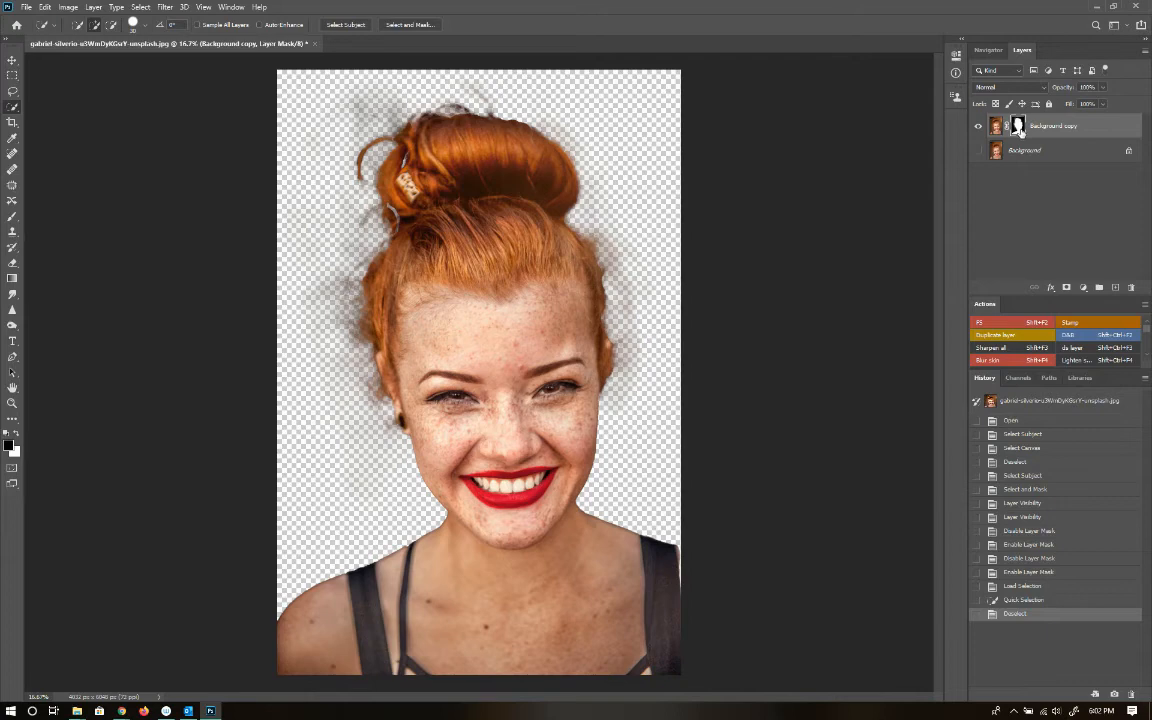
View the layer mask on its own, adjust its shadows and midtones with Levels using a black input of 73, and return to the image view
left_click(1017, 127, "alt")
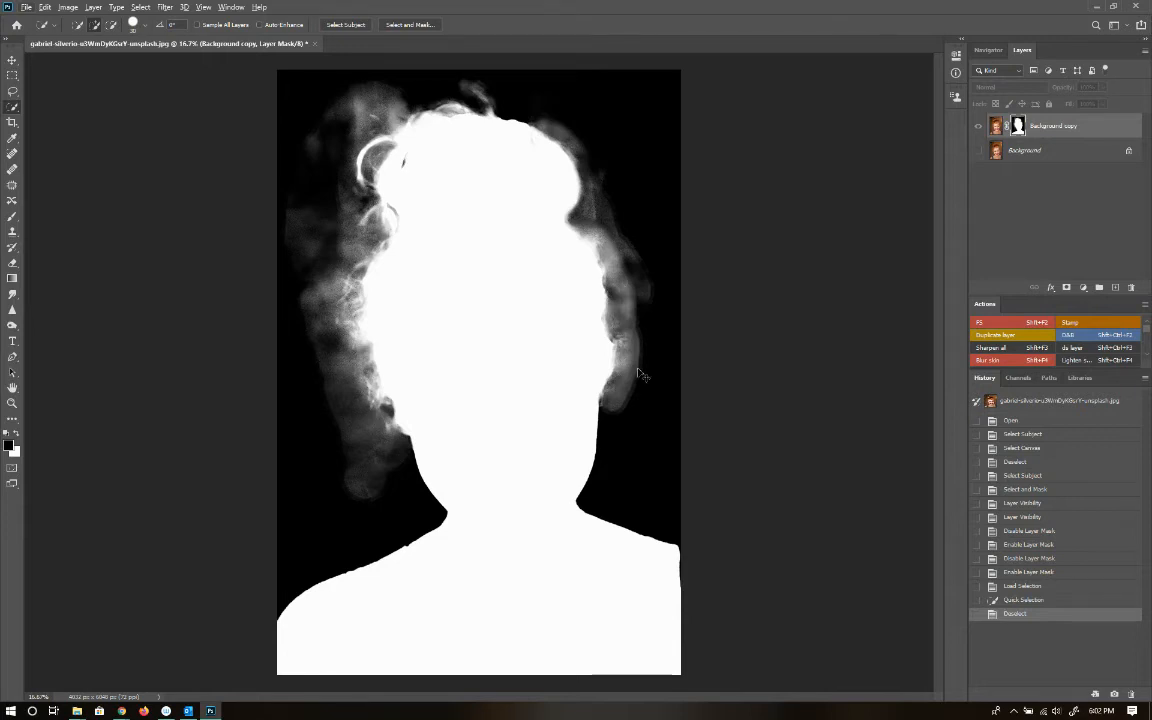
key("ctrl+l")
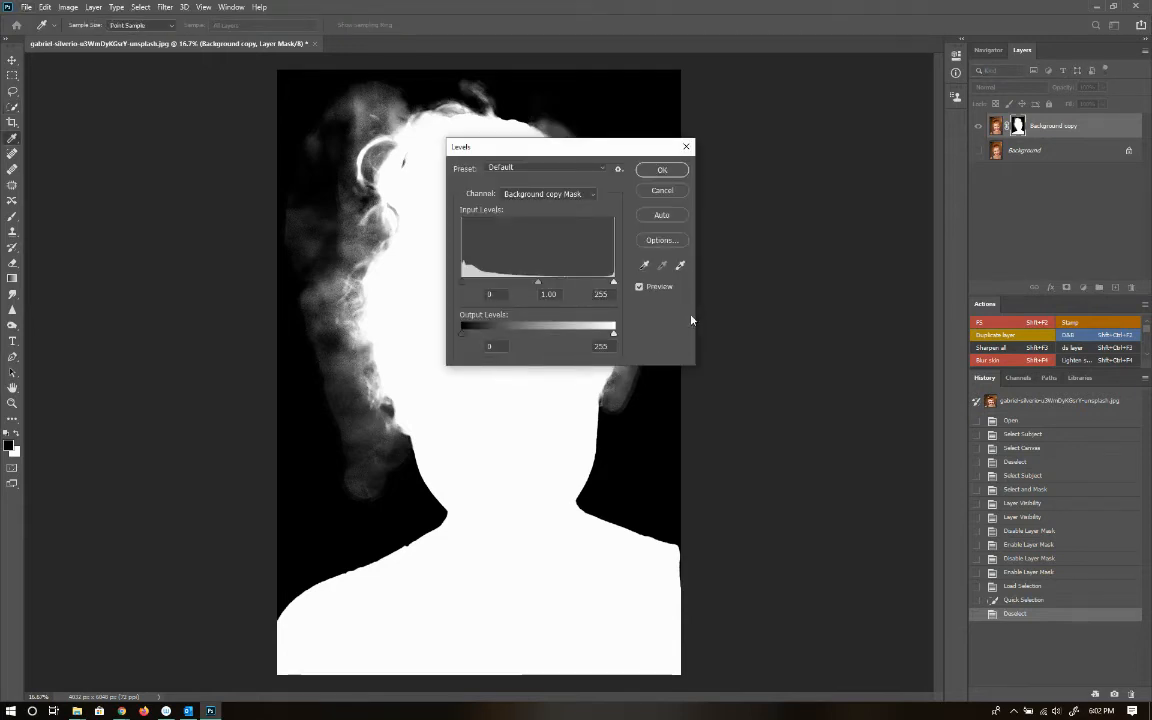
left_click(662, 170)
key("w")
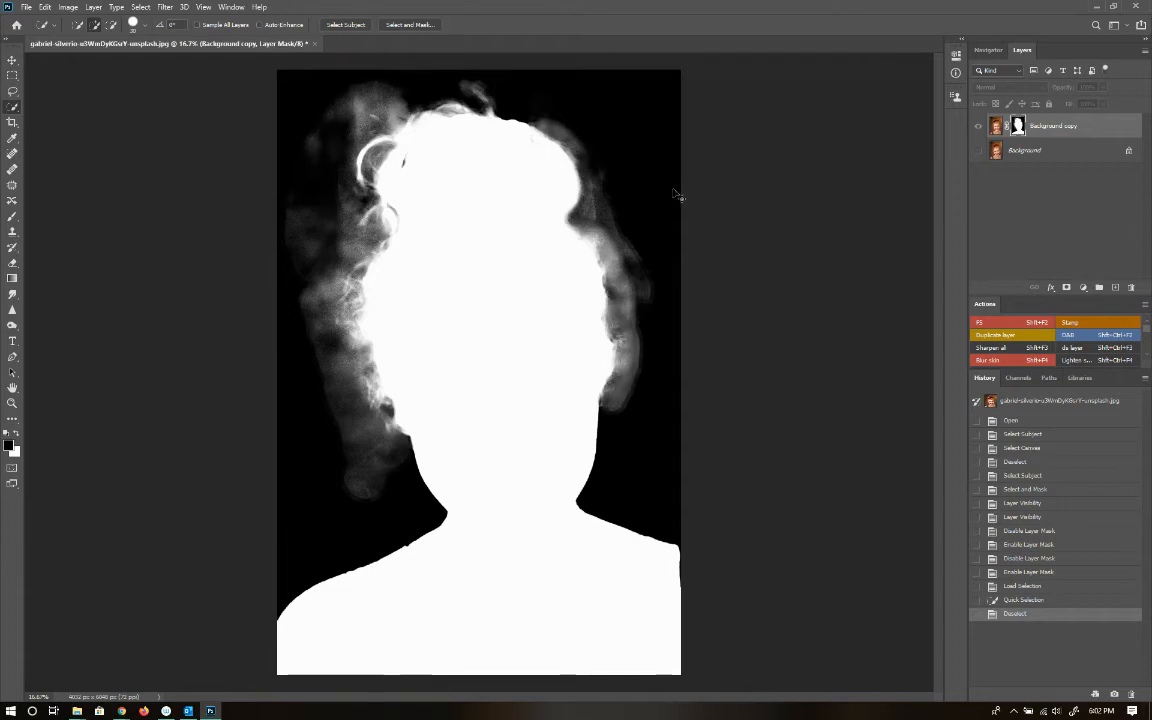
key("ctrl+l")
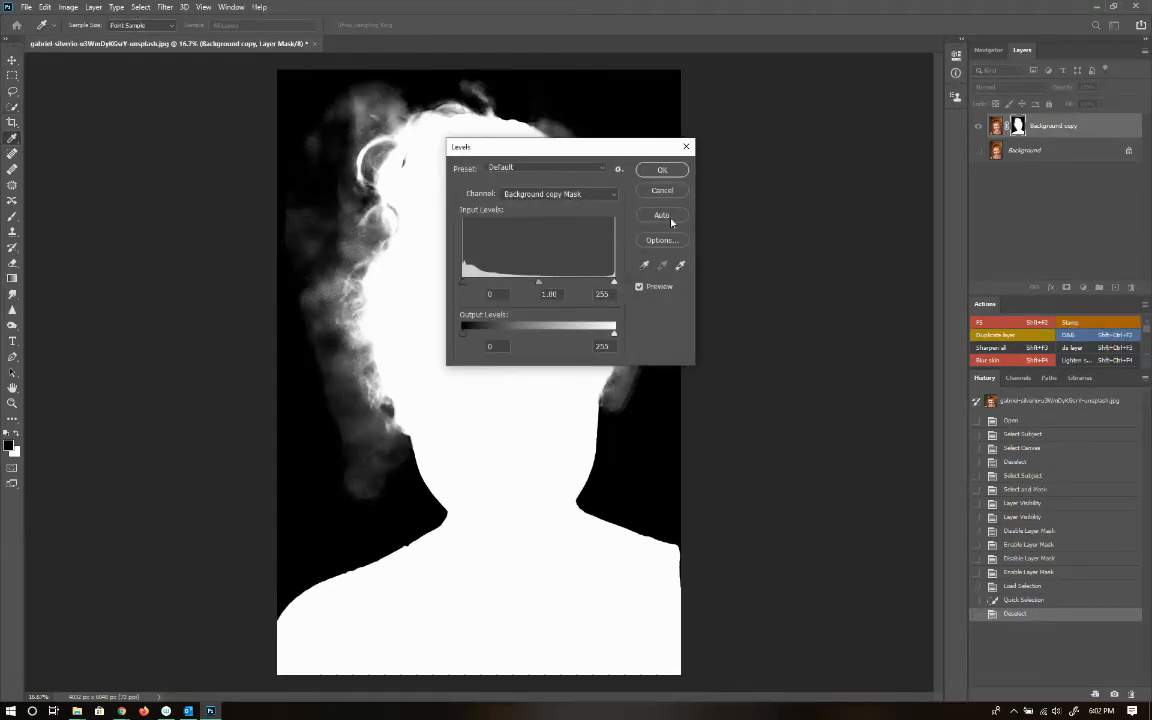
left_click_drag(576, 150, 842, 97)
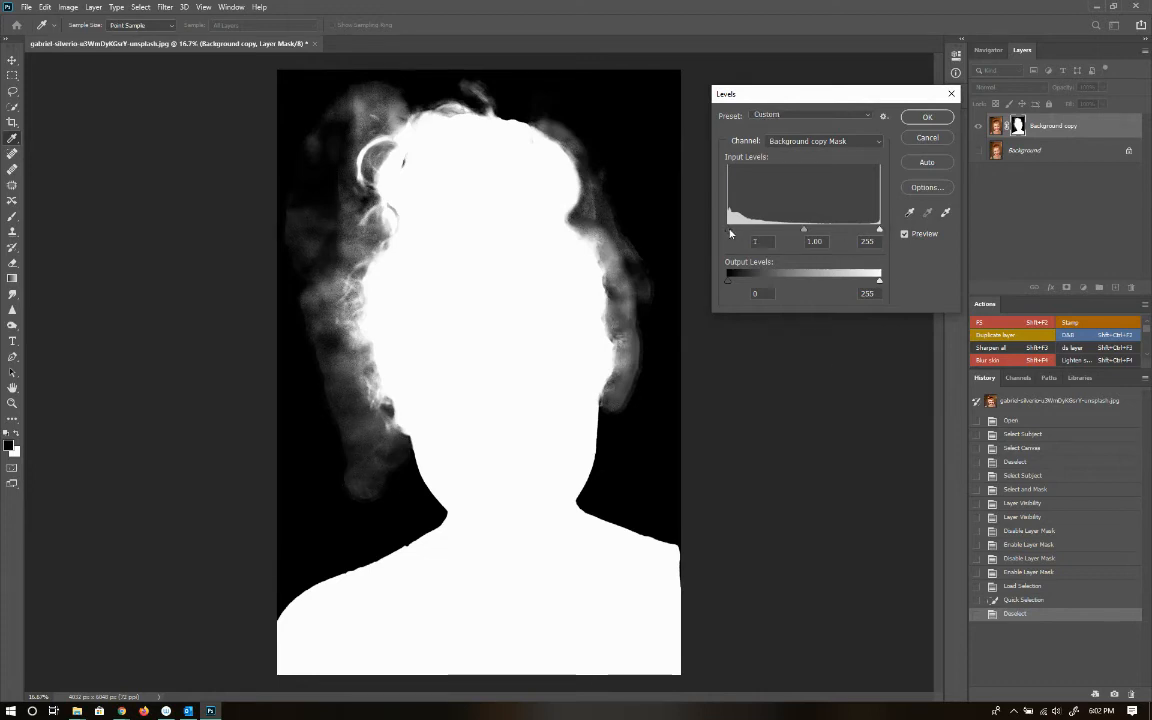
left_click_drag(727, 232, 857, 236)
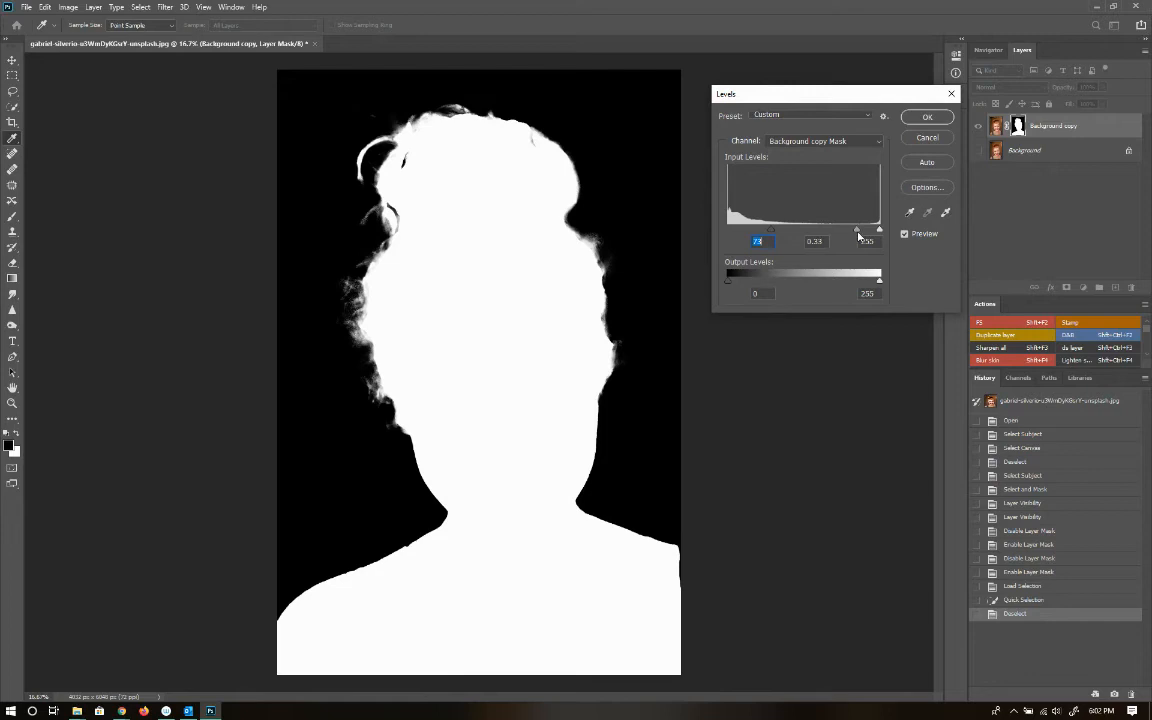
left_click(927, 117)
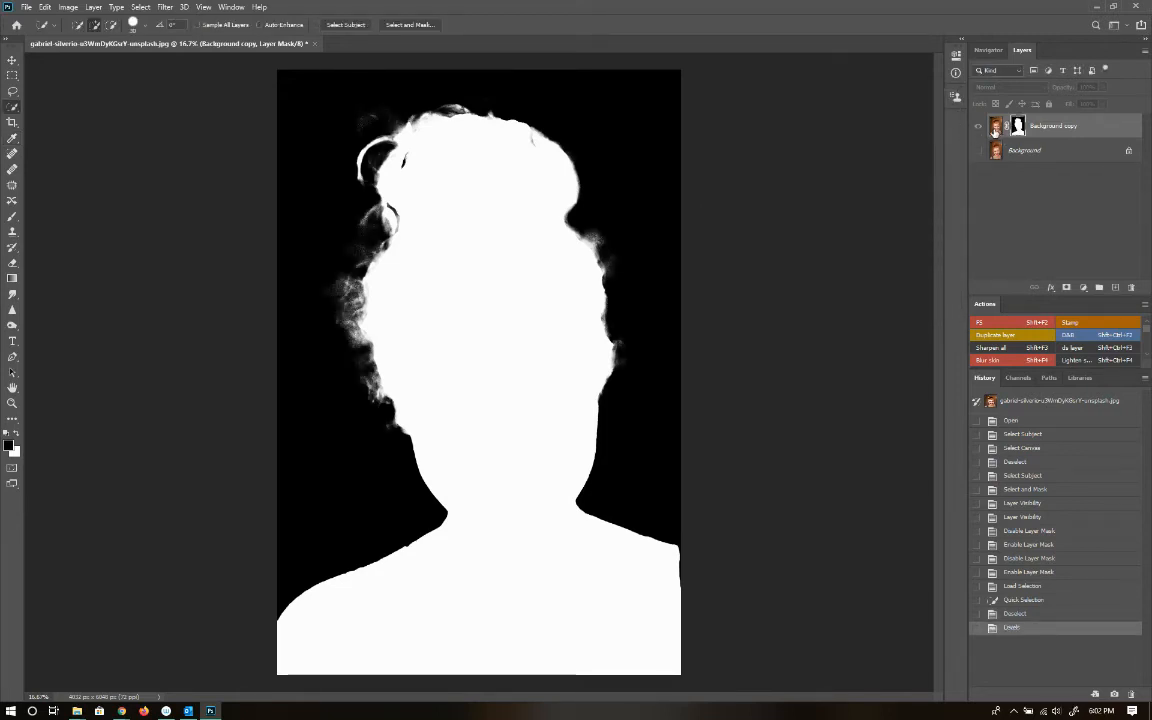
left_click(995, 129)
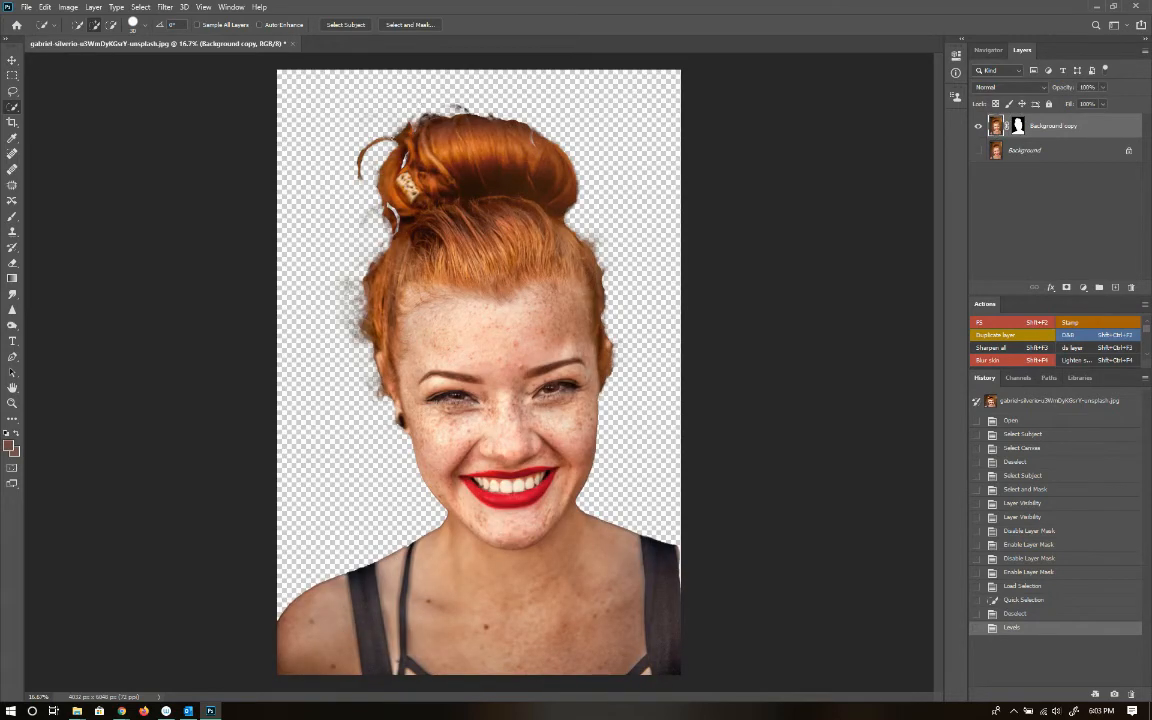
Paint white on the layer mask with a partly transparent Brush to restore the loose curl beside the bun
left_click(1019, 127)
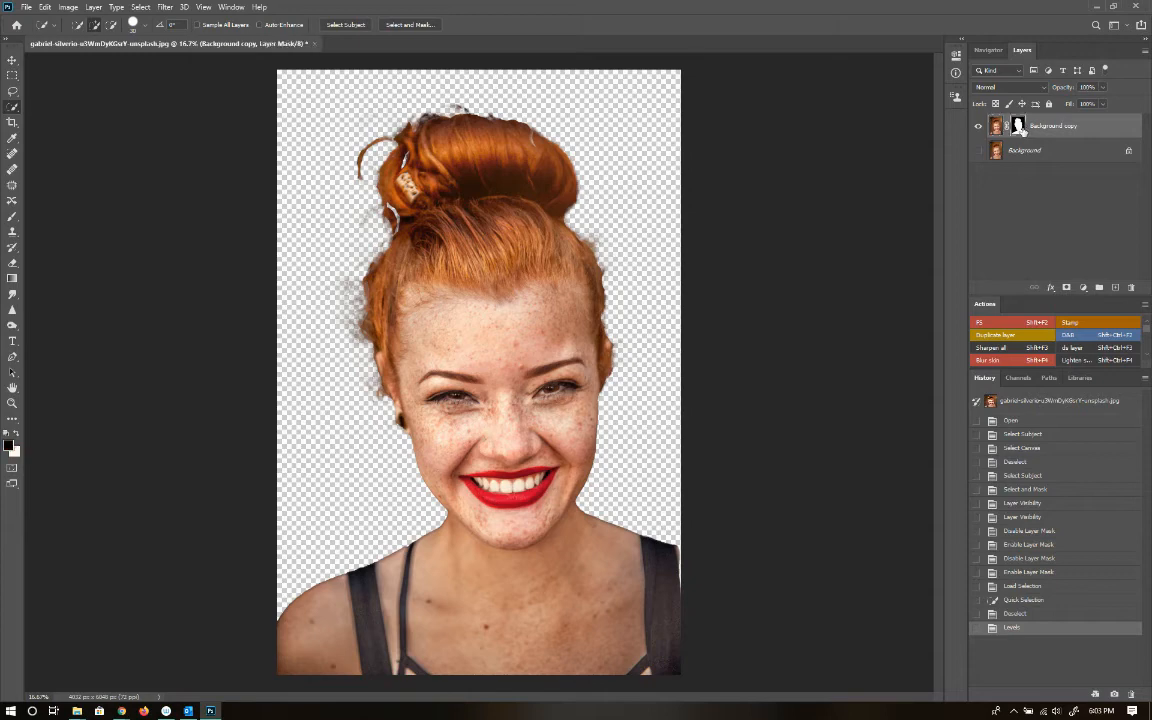
key("b")
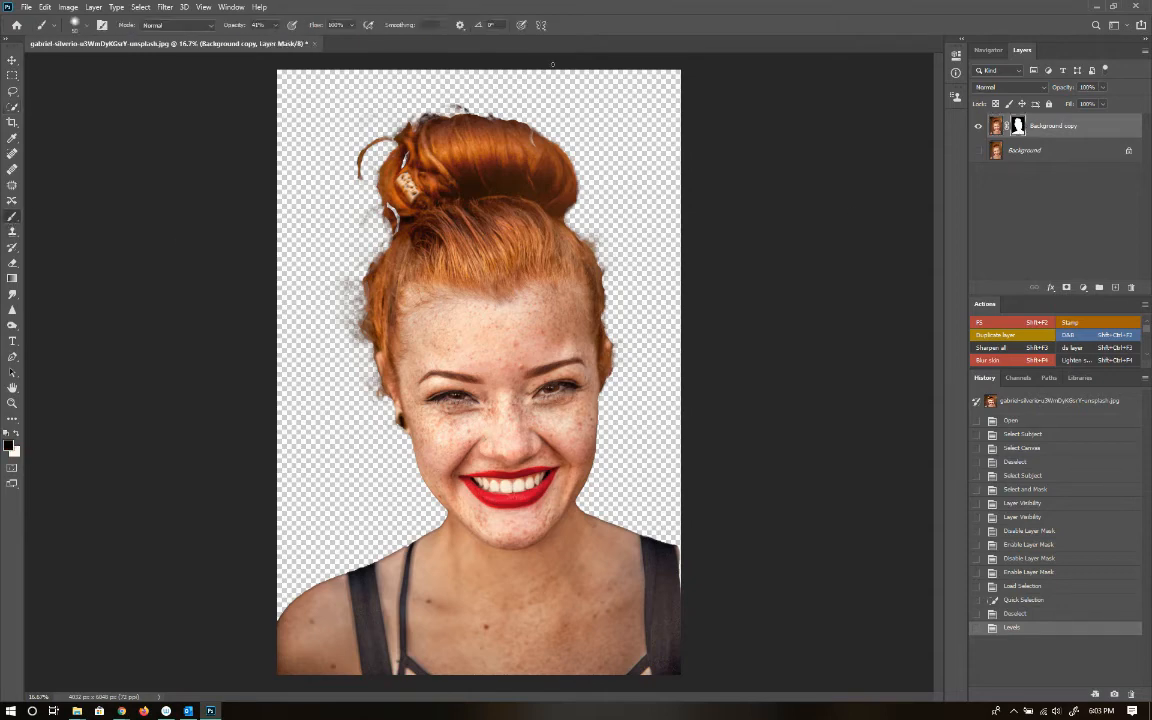
scroll(395, 130, "up", 5)
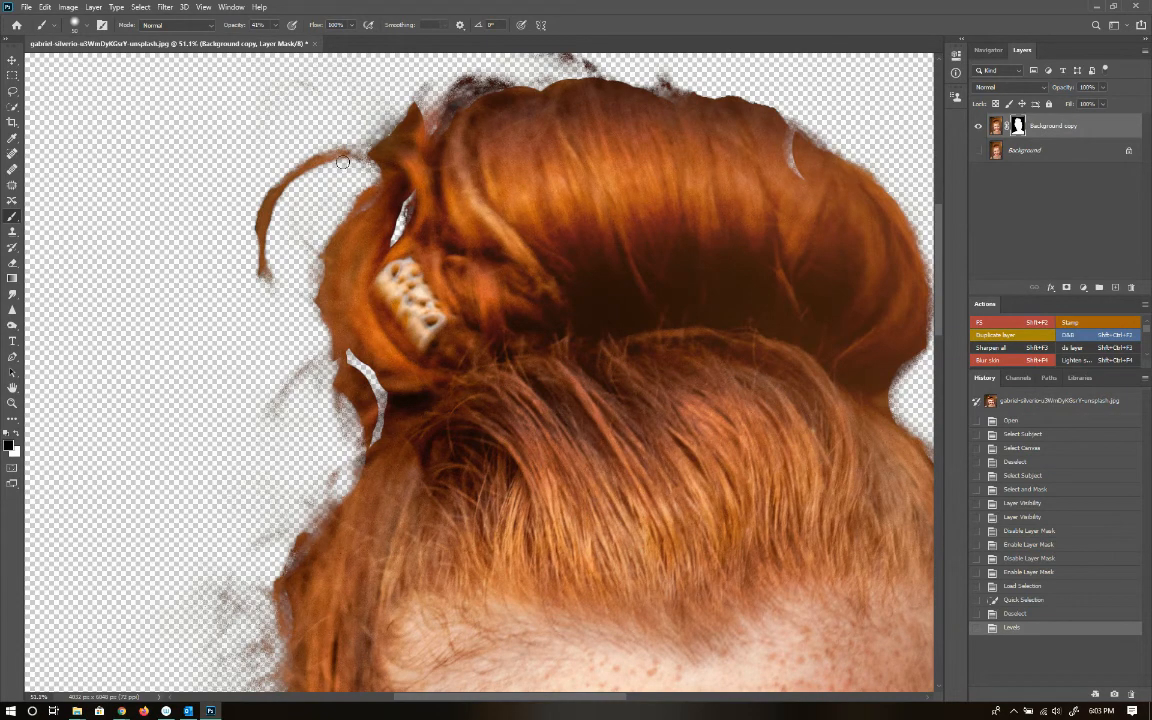
key("x")
mouse_move(350, 150)
left_mouse_down()
mouse_move(389, 156)
mouse_move(271, 203)
mouse_move(264, 269)
mouse_move(278, 296)
left_mouse_up()
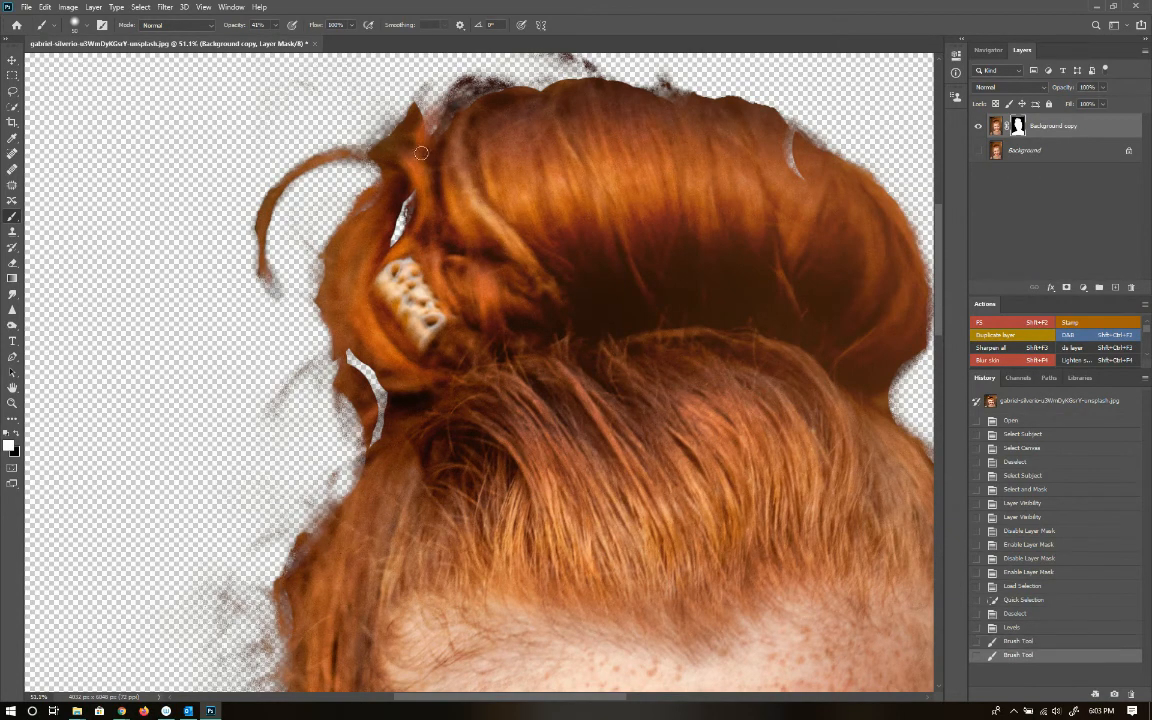
left_click_drag(390, 245, 356, 156)
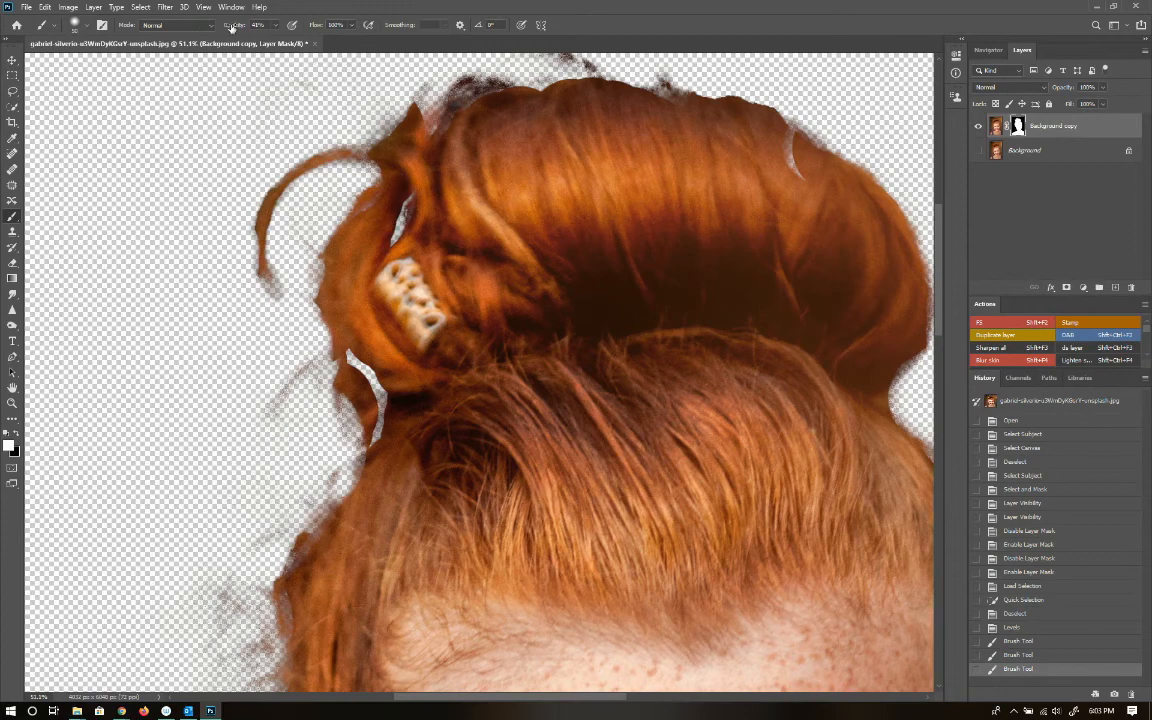
Set the Brush opacity to 100% and paint white on the mask to restore the hair edge and the gaps around the hair clip
left_click_drag(231, 29, 288, 29)
mouse_move(316, 143)
left_mouse_down()
mouse_move(392, 152)
mouse_move(434, 112)
mouse_move(433, 130)
mouse_move(468, 100)
mouse_move(440, 72)
mouse_move(472, 85)
mouse_move(405, 115)
left_mouse_up()
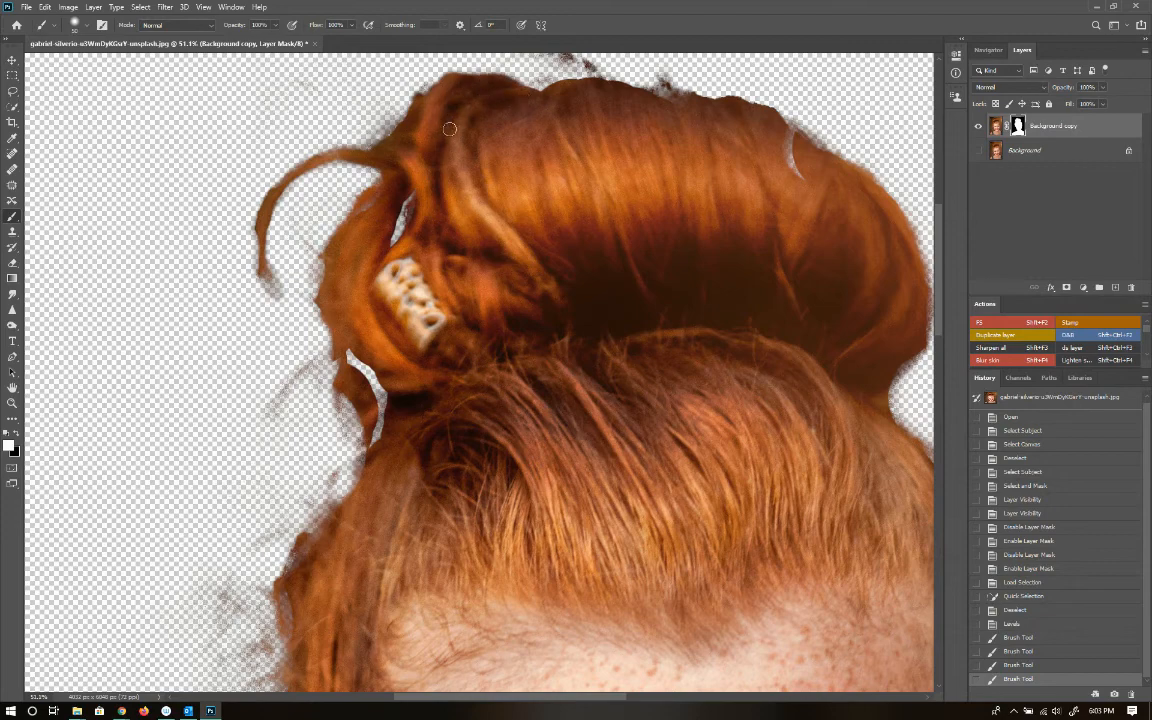
mouse_move(361, 228)
left_mouse_down()
mouse_move(340, 292)
mouse_move(340, 358)
mouse_move(338, 340)
mouse_move(369, 367)
mouse_move(382, 440)
mouse_move(368, 479)
mouse_move(348, 369)
mouse_move(367, 459)
mouse_move(357, 476)
mouse_move(346, 469)
mouse_move(306, 538)
mouse_move(285, 680)
left_mouse_up()
left_click_drag(381, 392, 388, 402)
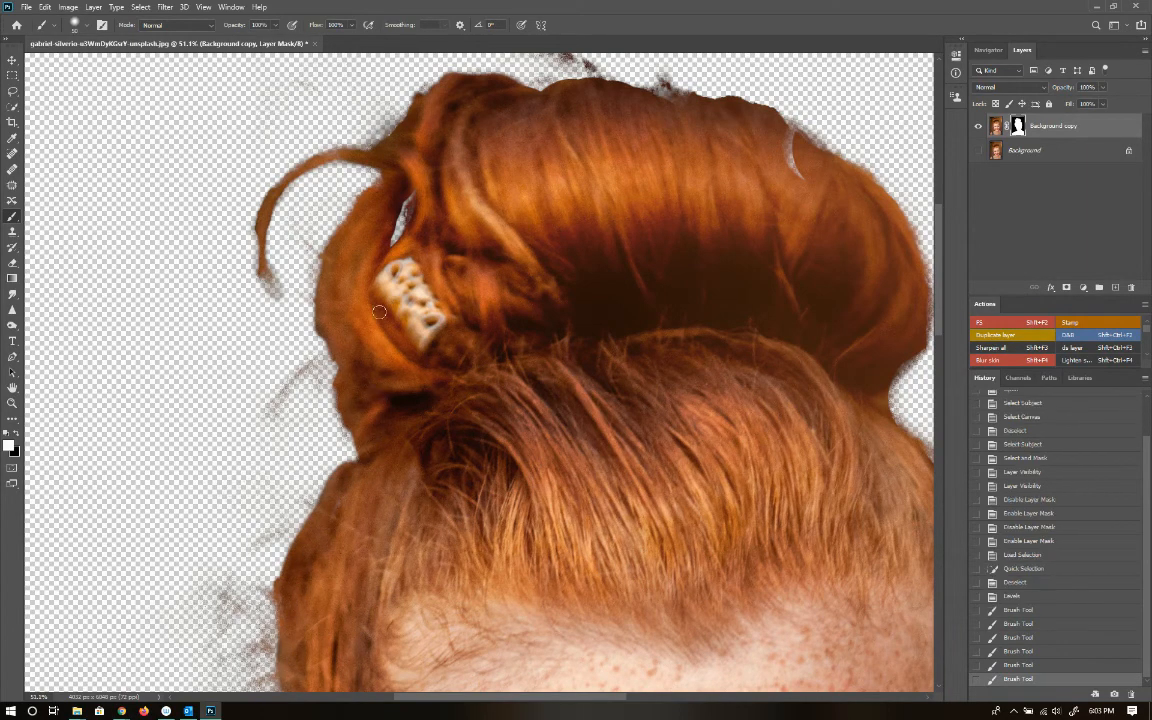
left_click_drag(409, 200, 391, 251)
left_click_drag(325, 352, 335, 344)
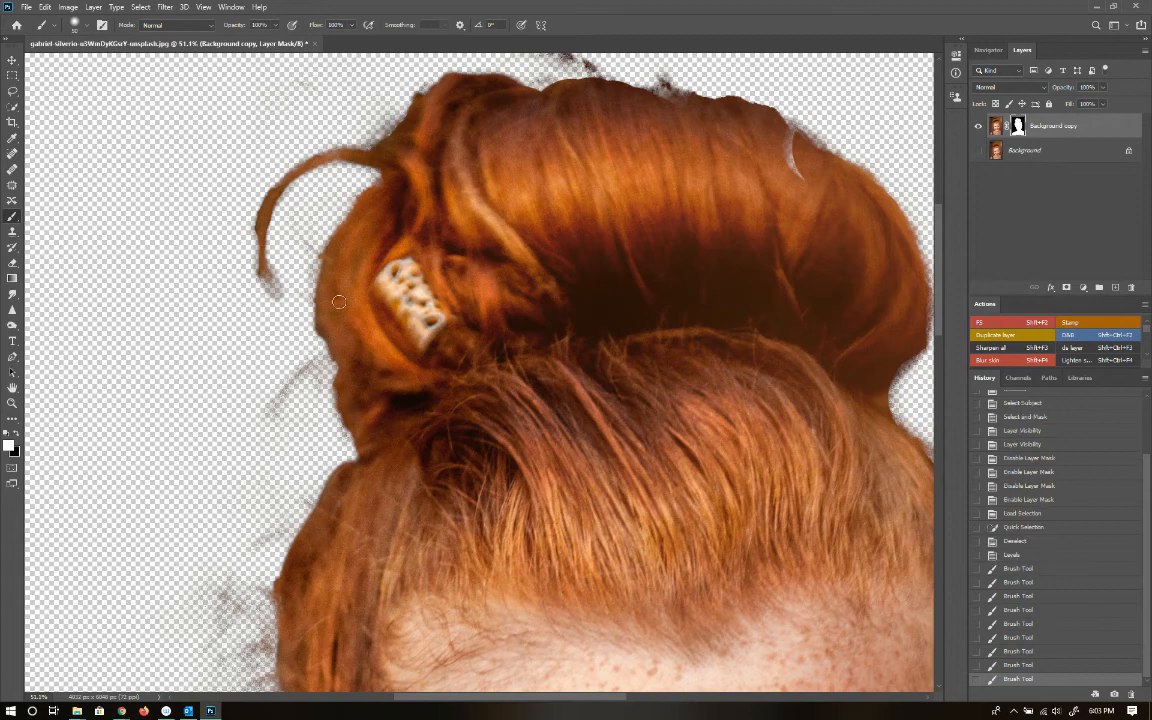
Paint white on the mask over the loose curl, the short strand below it and the bun's upper edge above the curl
mouse_move(380, 155)
left_mouse_down()
mouse_move(306, 183)
mouse_move(335, 152)
mouse_move(280, 207)
mouse_move(293, 206)
mouse_move(304, 173)
mouse_move(268, 267)
mouse_move(265, 248)
mouse_move(288, 300)
left_mouse_up()
left_click_drag(272, 422, 319, 369)
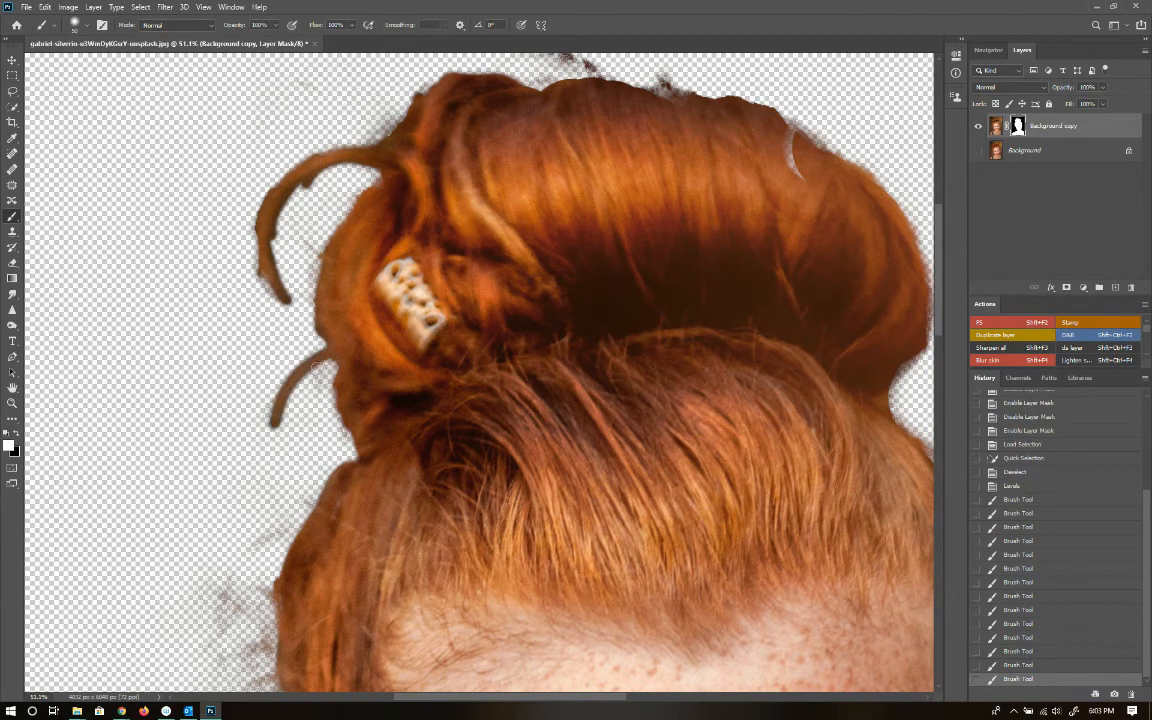
left_click_drag(434, 84, 388, 133)
left_click_drag(392, 128, 402, 112)
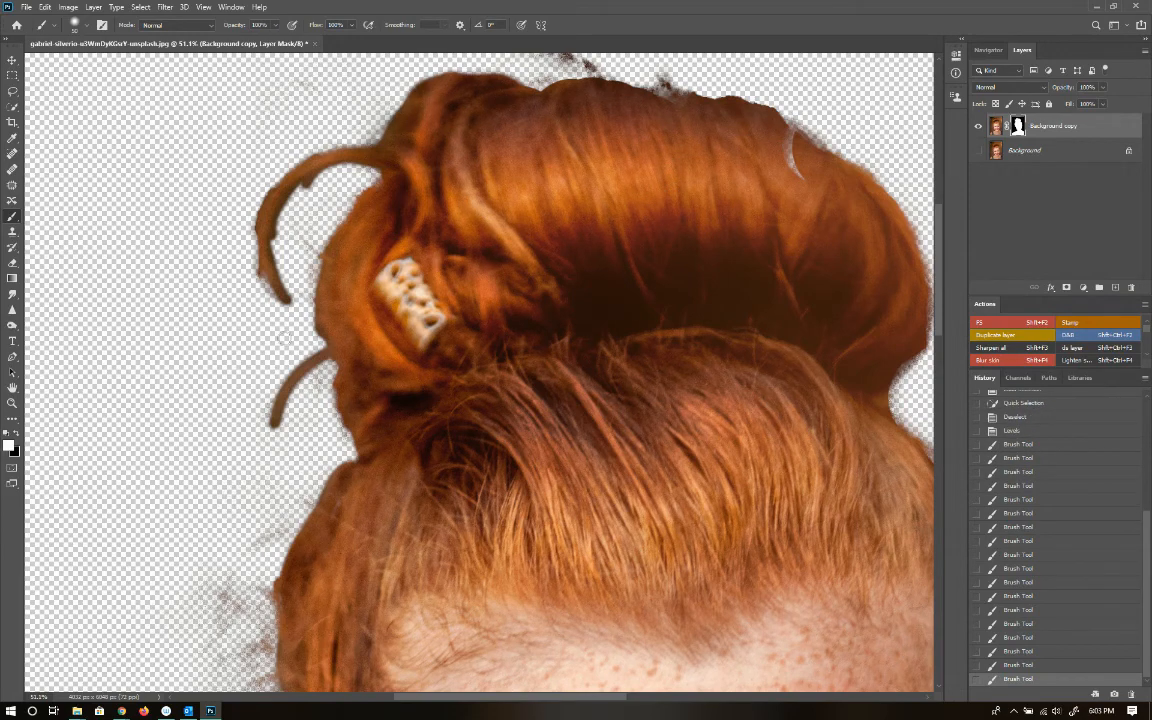
Paint black on the mask along both sides of the short strand and the loose curl to thin them to fine hairs
key("x")
mouse_move(275, 438)
left_mouse_down()
mouse_move(313, 385)
mouse_move(288, 402)
mouse_move(324, 371)
left_mouse_up()
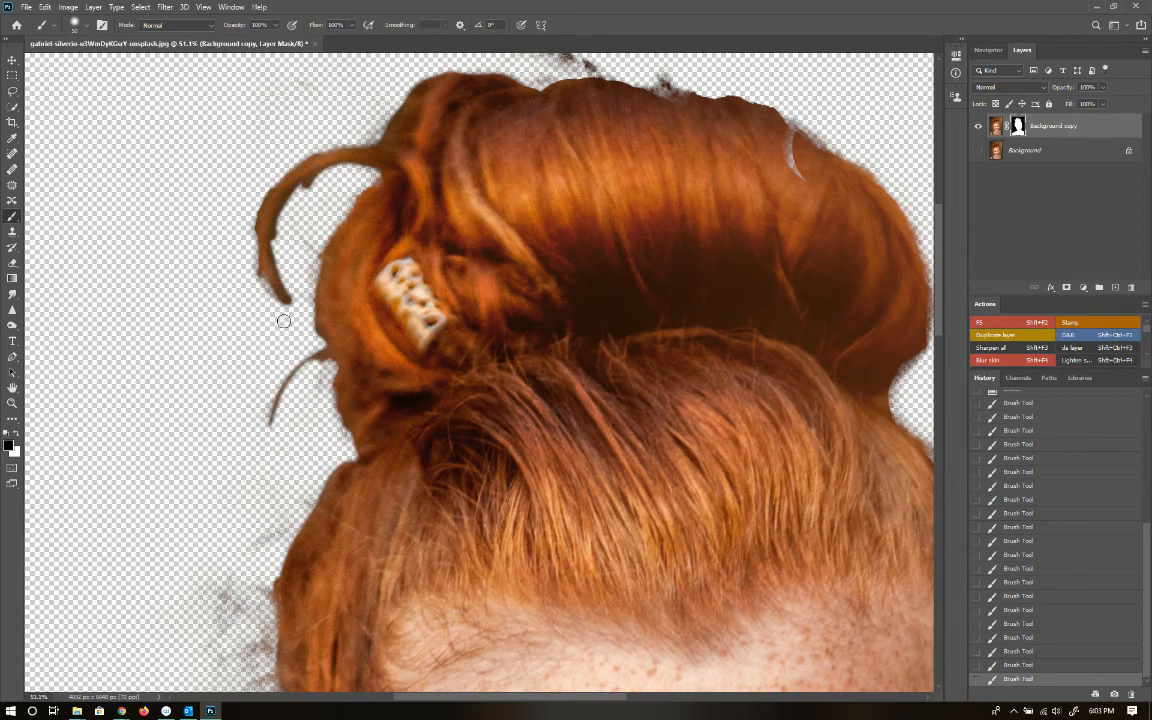
mouse_move(328, 178)
left_mouse_down()
mouse_move(297, 191)
mouse_move(281, 233)
mouse_move(291, 272)
left_mouse_up()
mouse_move(294, 188)
left_mouse_down()
mouse_move(280, 241)
mouse_move(305, 315)
mouse_move(297, 323)
mouse_move(254, 269)
mouse_move(277, 315)
mouse_move(252, 243)
mouse_move(271, 178)
mouse_move(321, 145)
mouse_move(287, 161)
mouse_move(348, 143)
left_mouse_up()
mouse_move(287, 206)
left_mouse_down()
mouse_move(278, 243)
mouse_move(286, 226)
mouse_move(285, 276)
mouse_move(282, 236)
mouse_move(302, 292)
mouse_move(279, 263)
mouse_move(303, 302)
left_mouse_up()
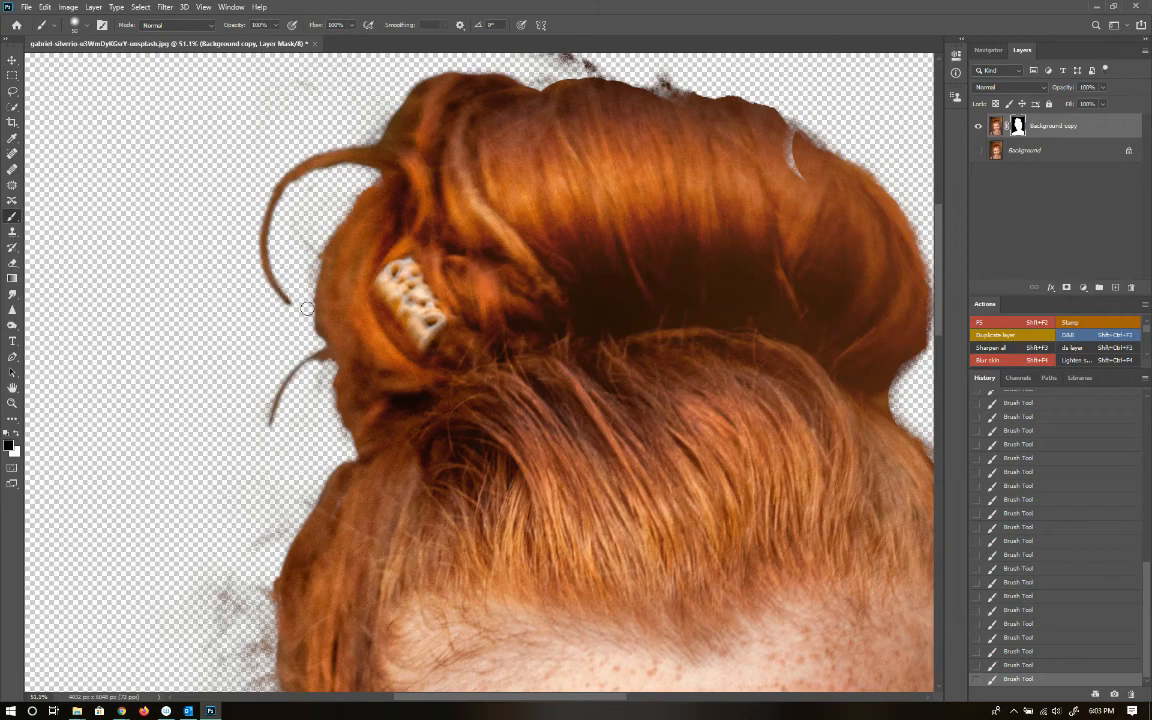
Fill the thin gap near the bun's upper right edge with white on the mask, and paint out the stray specks above the bun with black
scroll(308, 300, "down", 3)
scroll(312, 298, "down", 2)
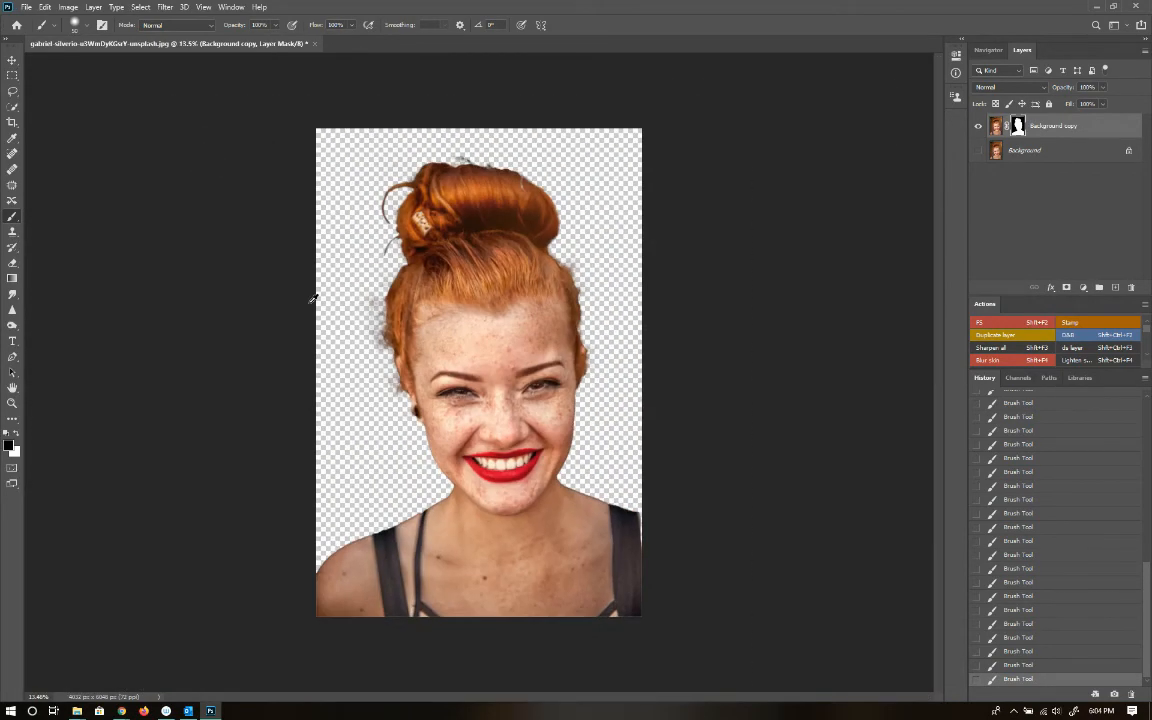
scroll(427, 213, "up", 4)
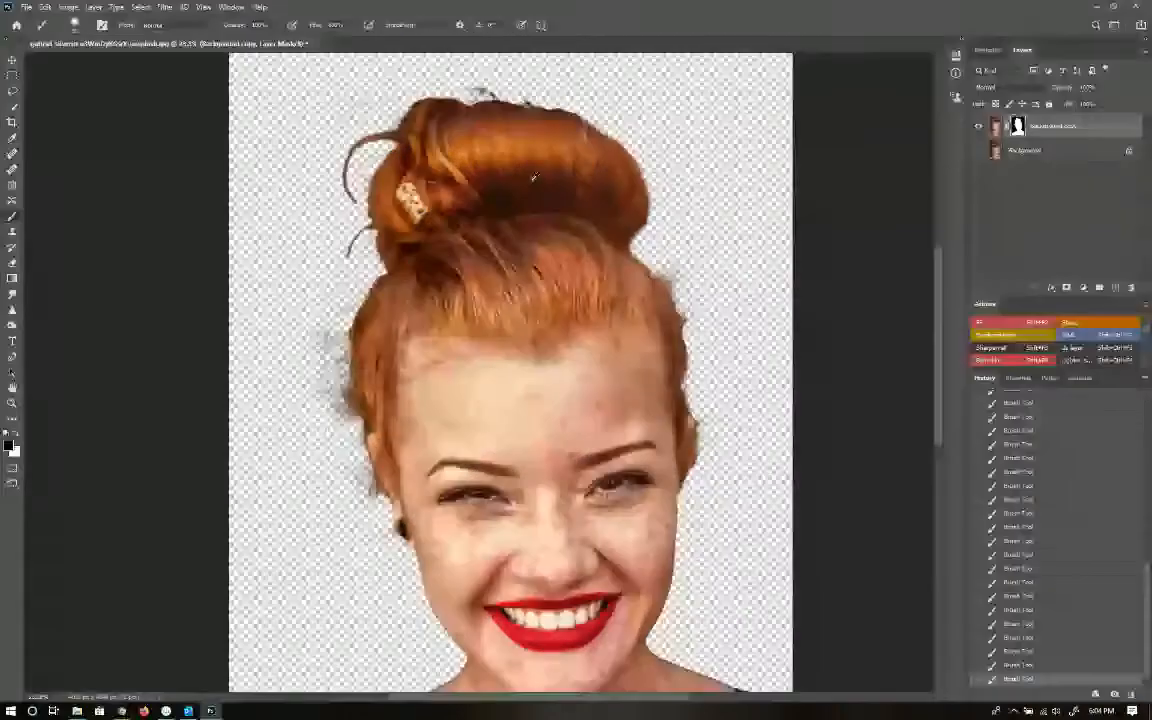
left_click_drag(545, 128, 576, 227)
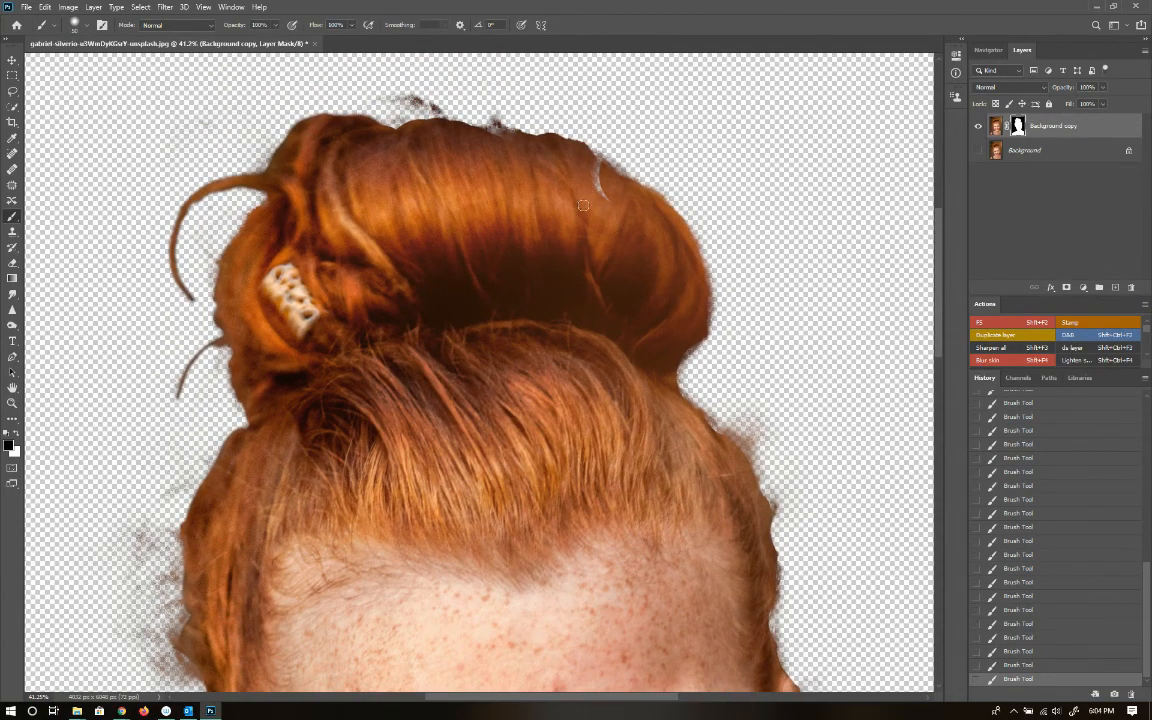
key("x")
mouse_move(601, 198)
left_mouse_down()
mouse_move(594, 161)
mouse_move(625, 184)
left_mouse_up()
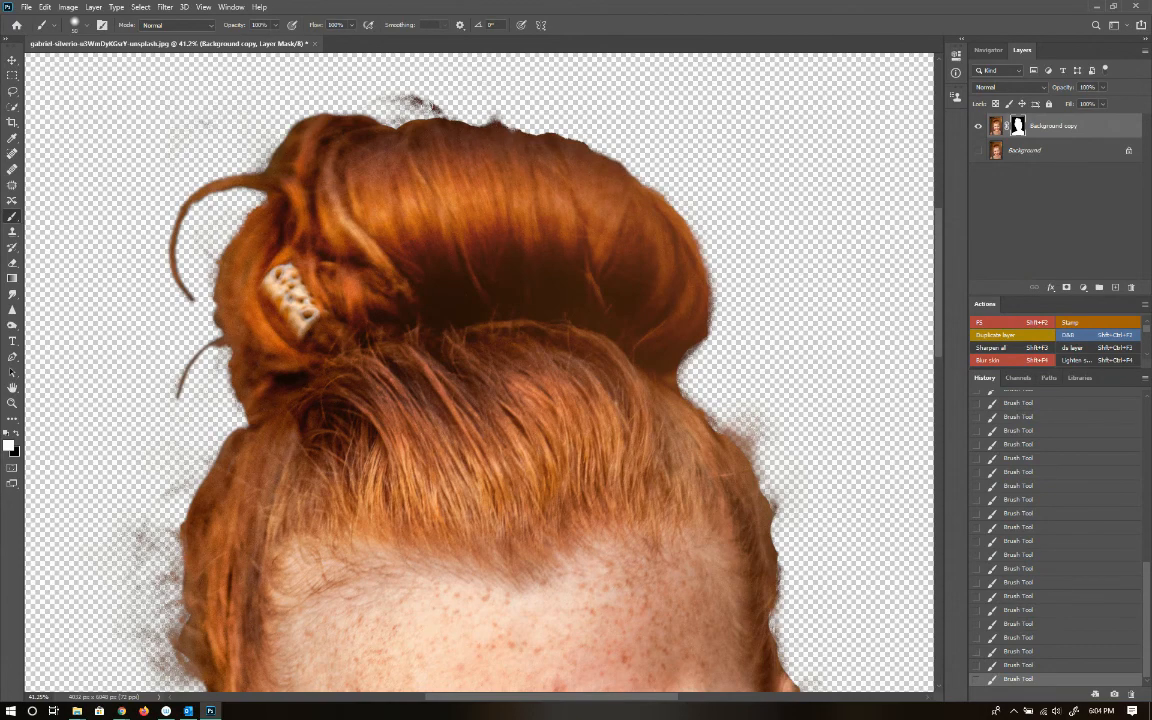
key("x")
left_click_drag(362, 86, 437, 113)
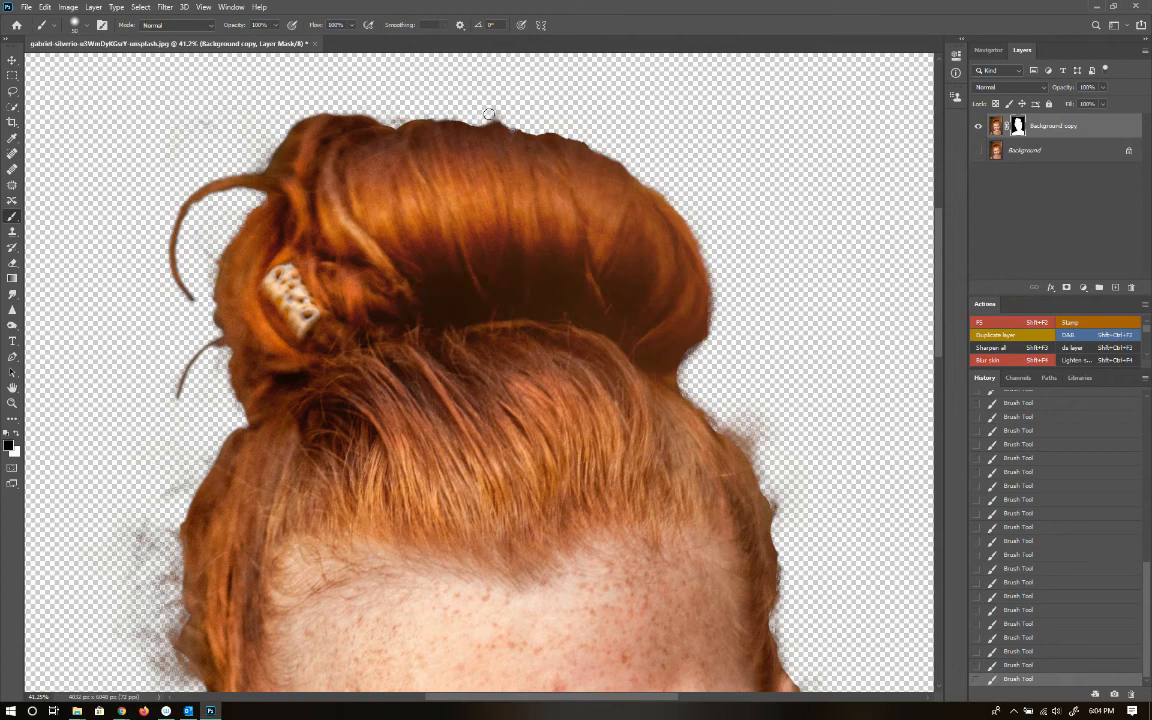
Place the Chocolate garden background from the Purchased backgrounds library and resize it to cover the whole canvas
scroll(506, 108, "down", 6)
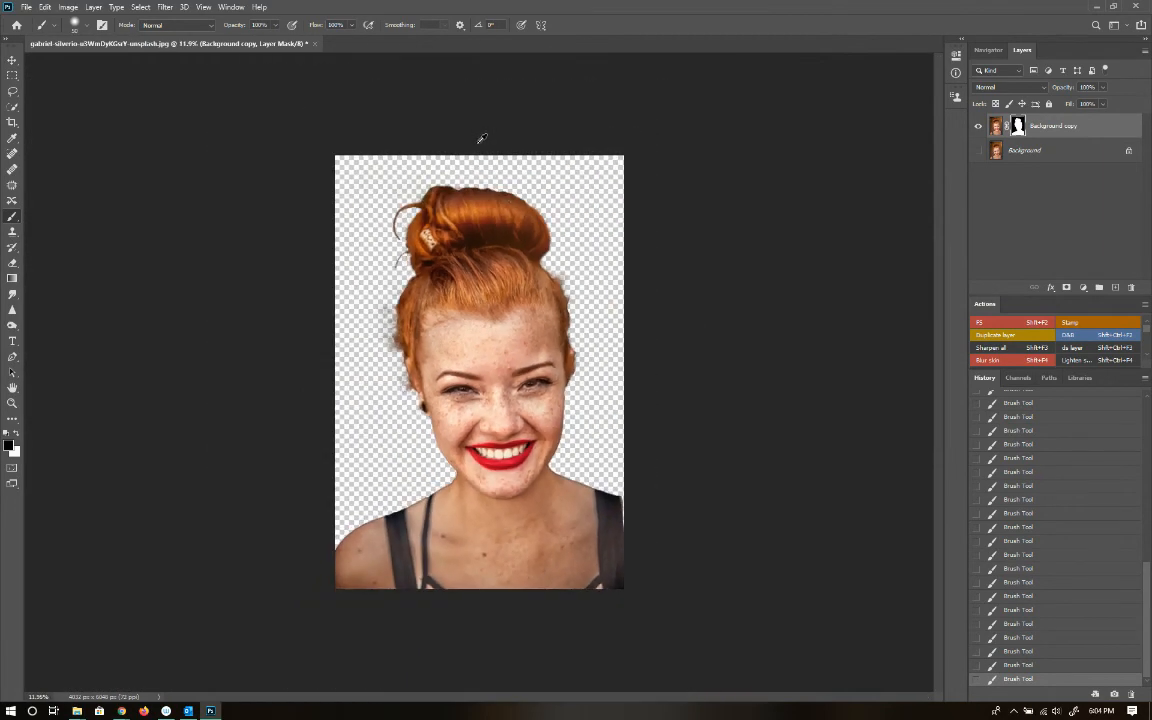
left_click(1078, 378)
left_click_drag(1005, 607, 698, 204)
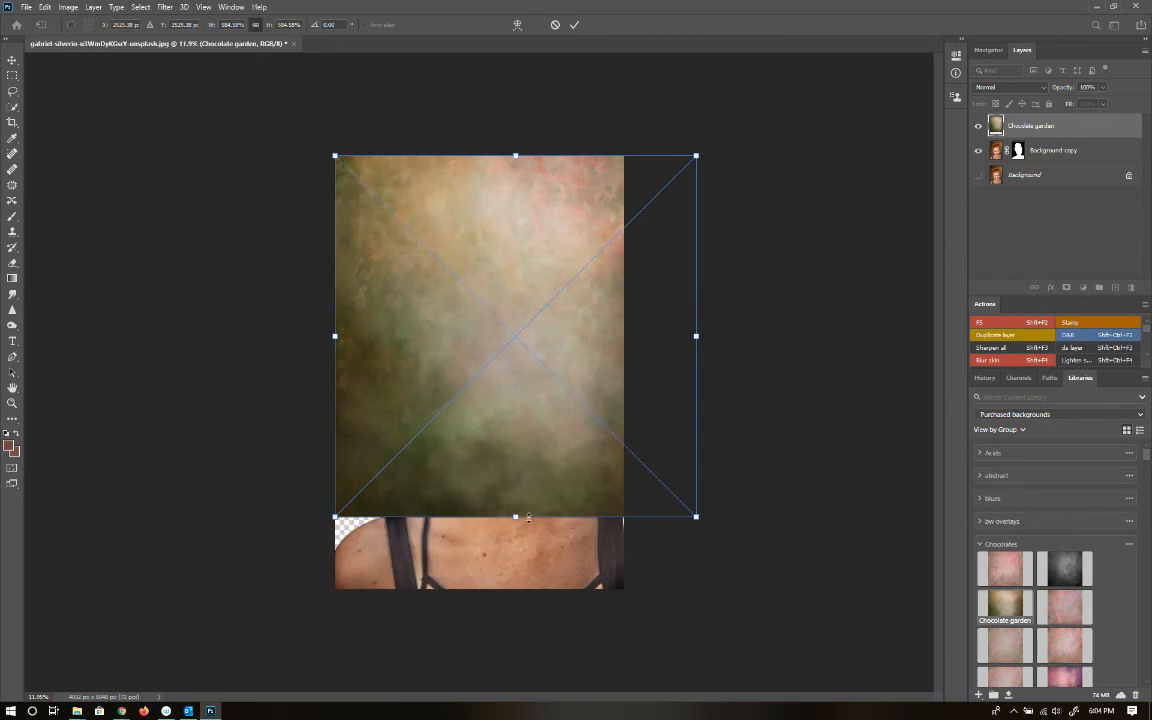
left_click_drag(515, 516, 515, 588)
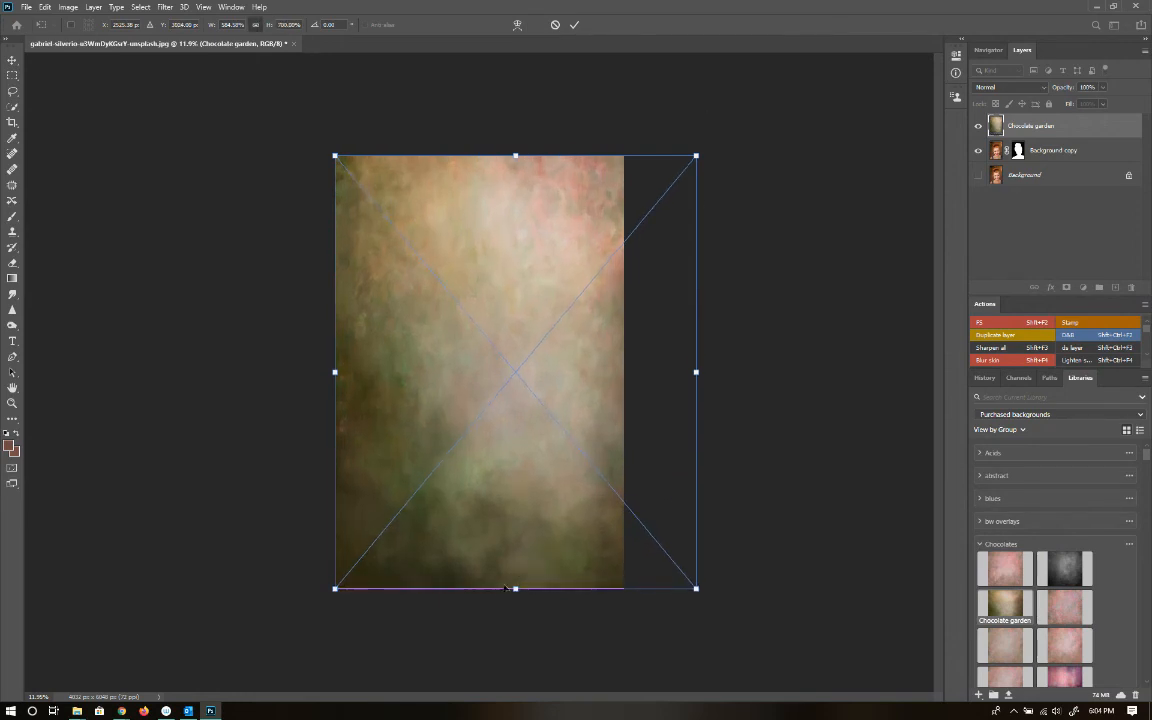
left_click_drag(696, 372, 633, 372)
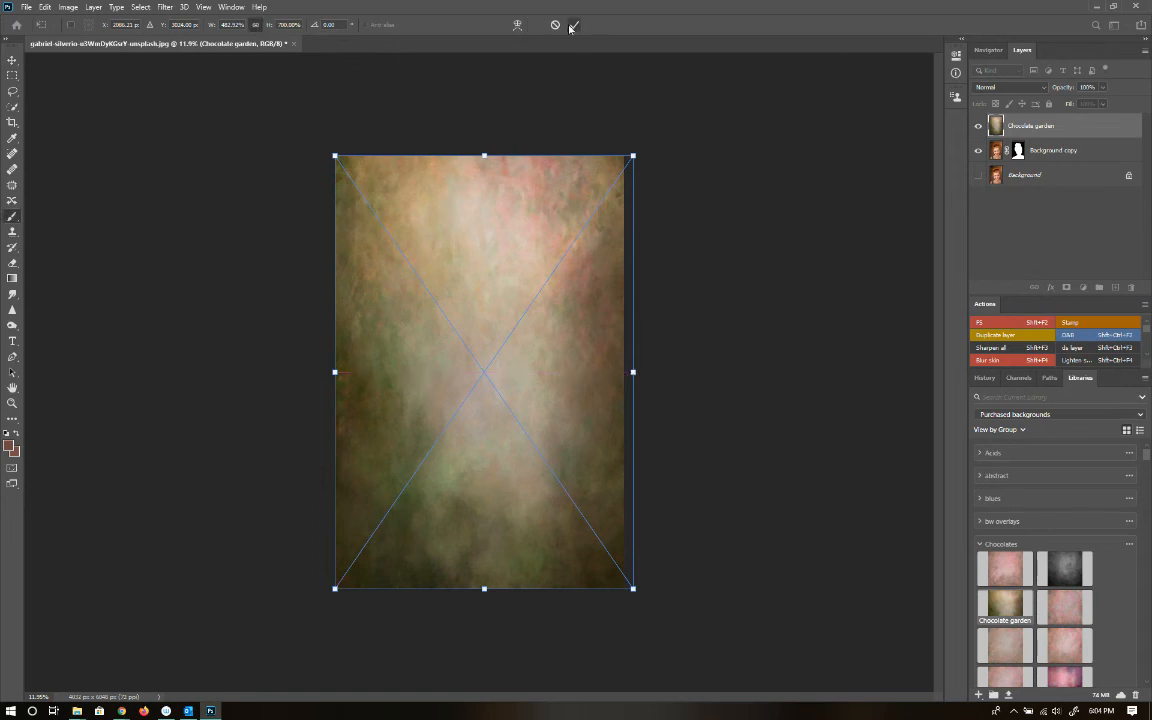
key("Return")
Move the Chocolate garden layer beneath the Background copy layer and inspect the hair edges against the new backdrop
left_click_drag(995, 125, 1000, 162)
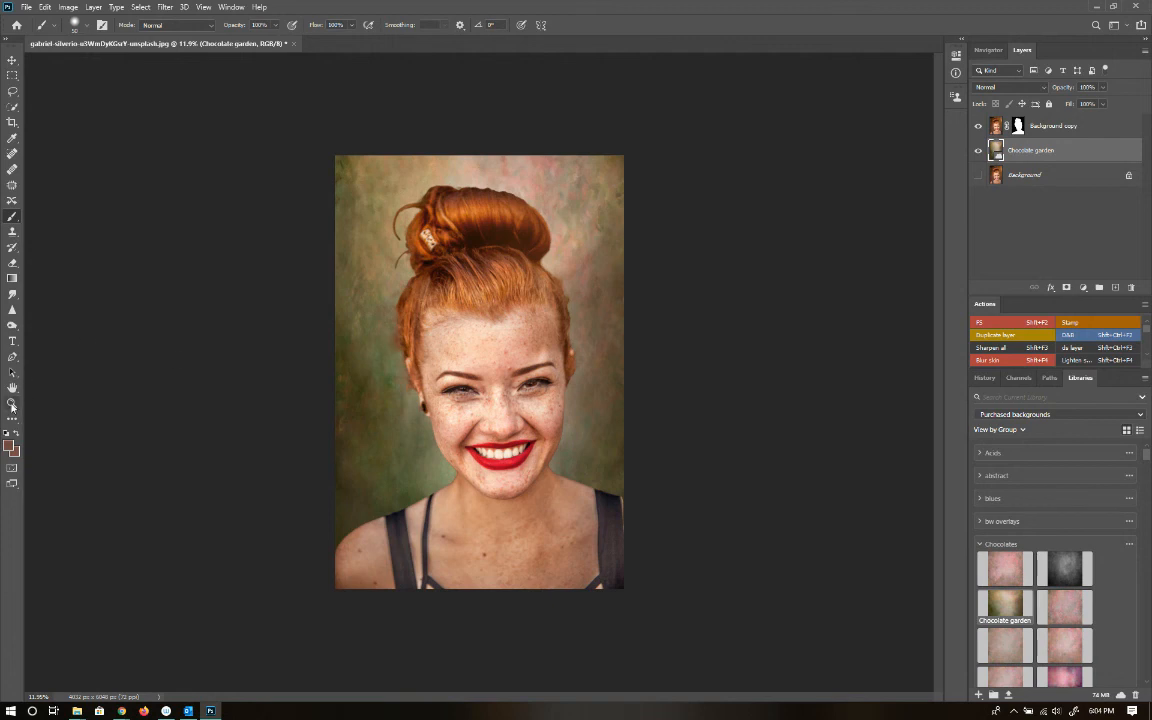
key("z")
left_click(446, 400)
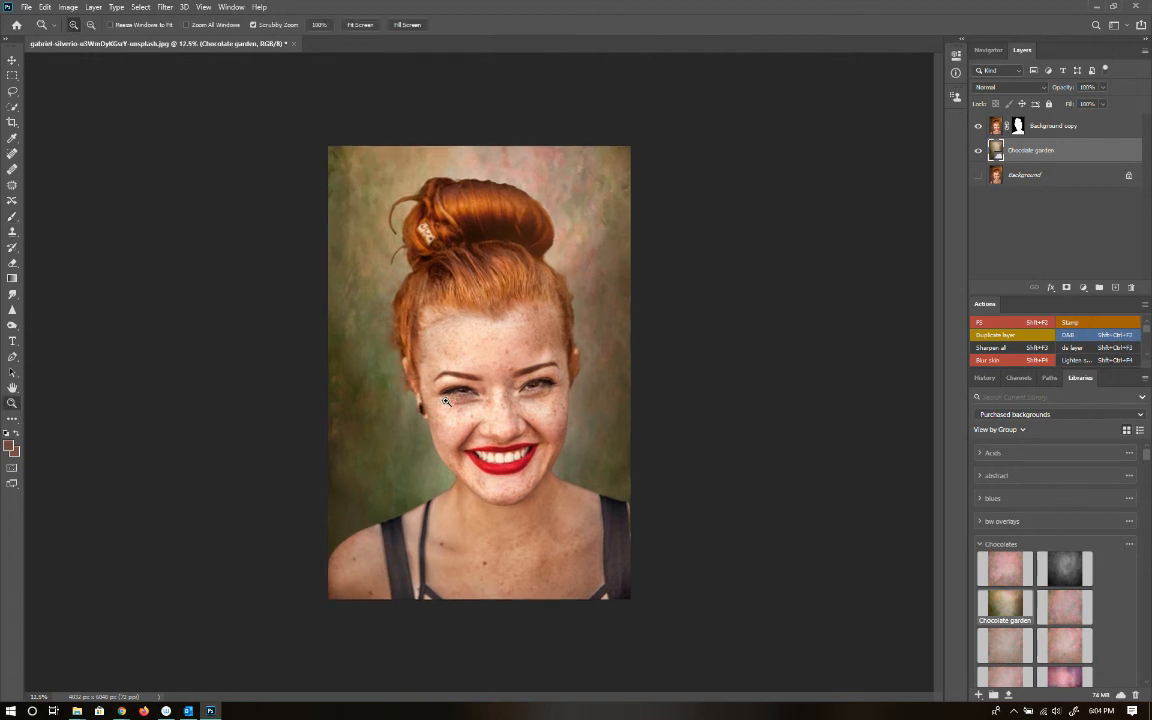
left_click(522, 220)
scroll(470, 200, "up", 2)
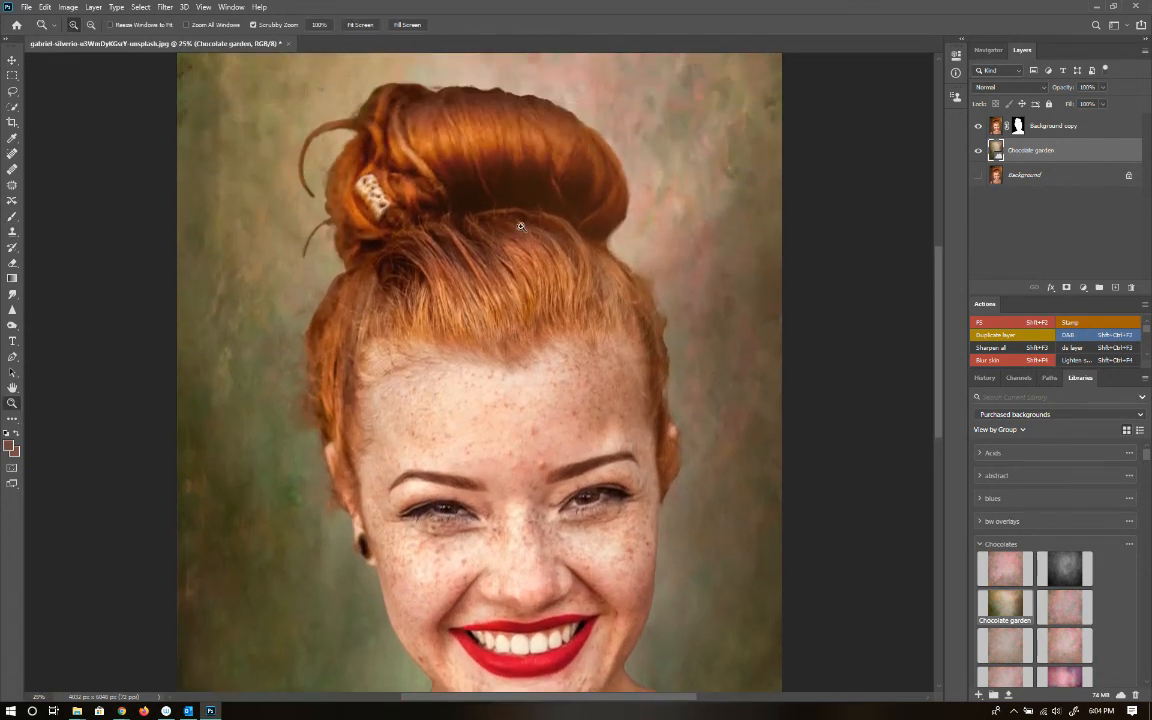
left_click(360, 24)
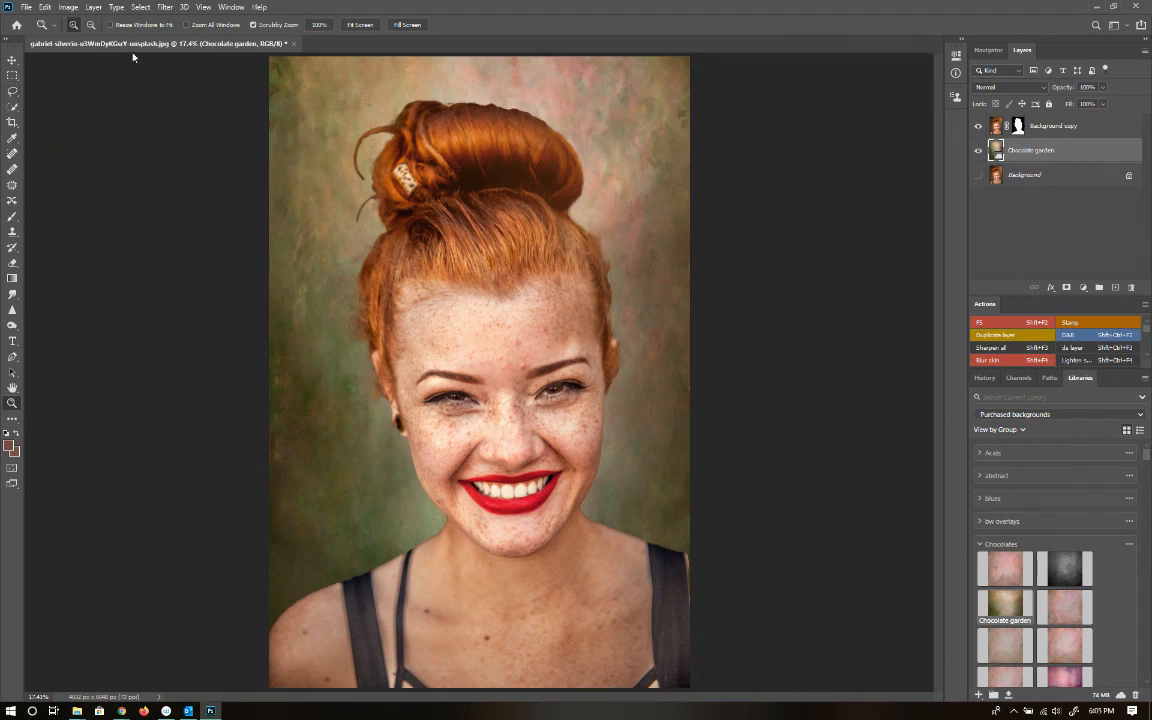
left_click(12, 107)
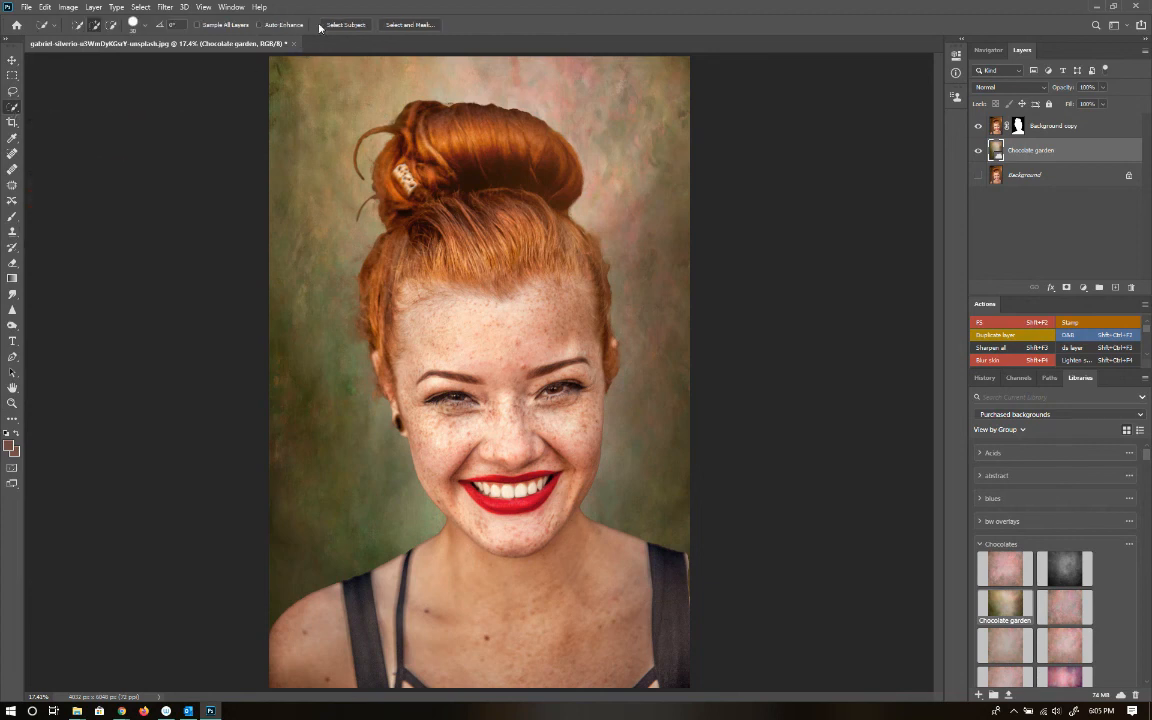
left_click(408, 24)
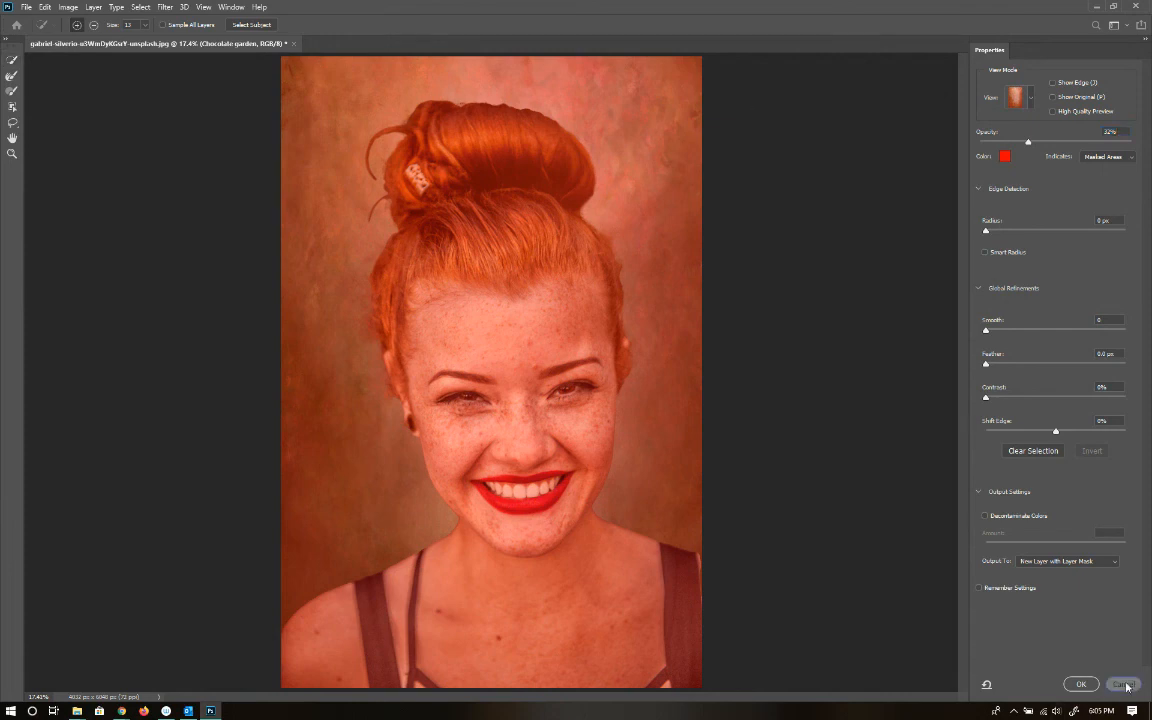
key("Escape")
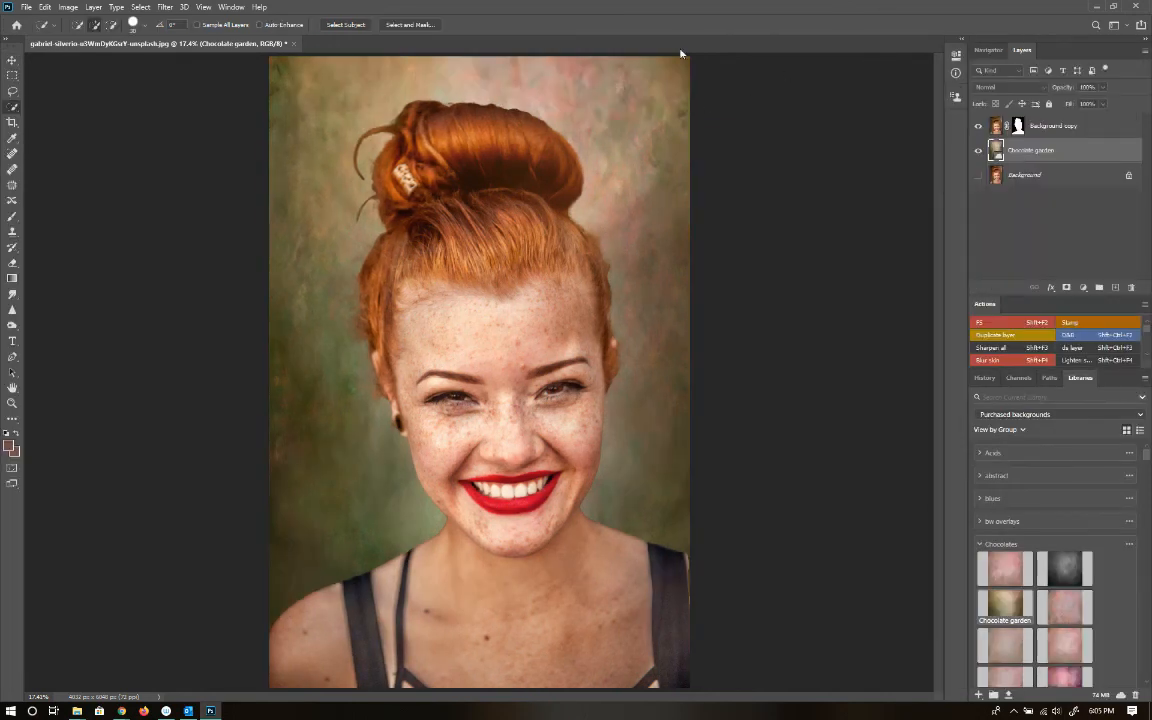
Review the Background copy layer's cutout in the Select and Mask workspace, and leave it without applying changes
left_click(1050, 126)
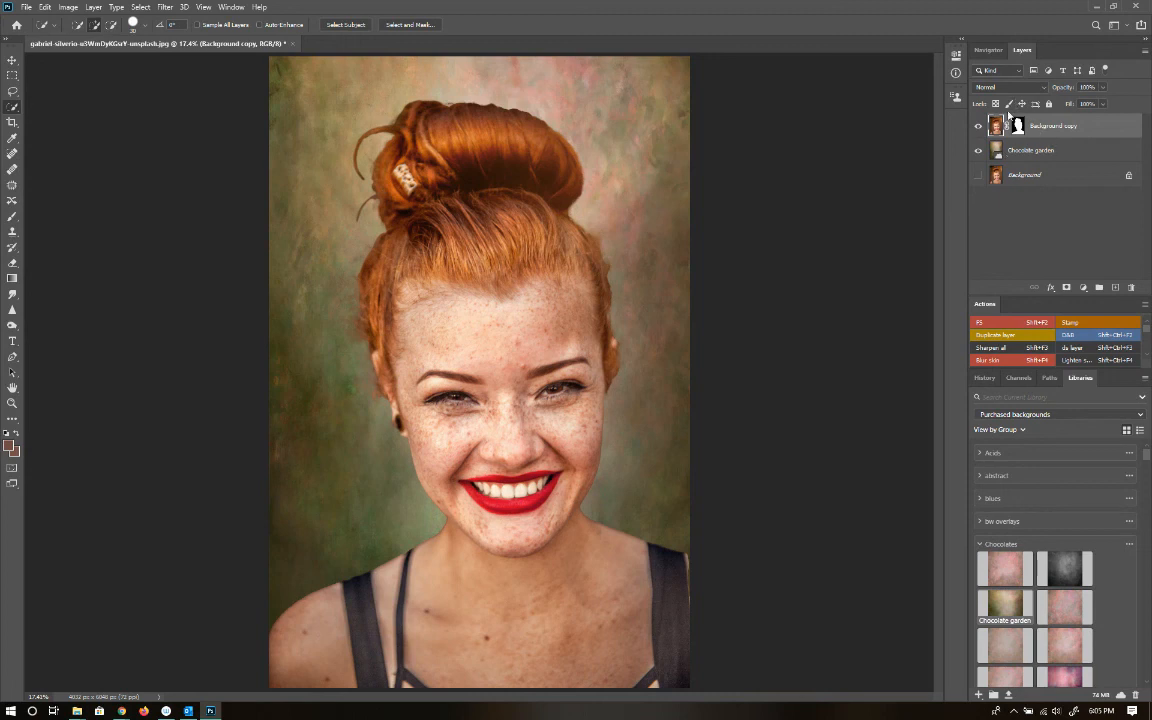
left_click(409, 24)
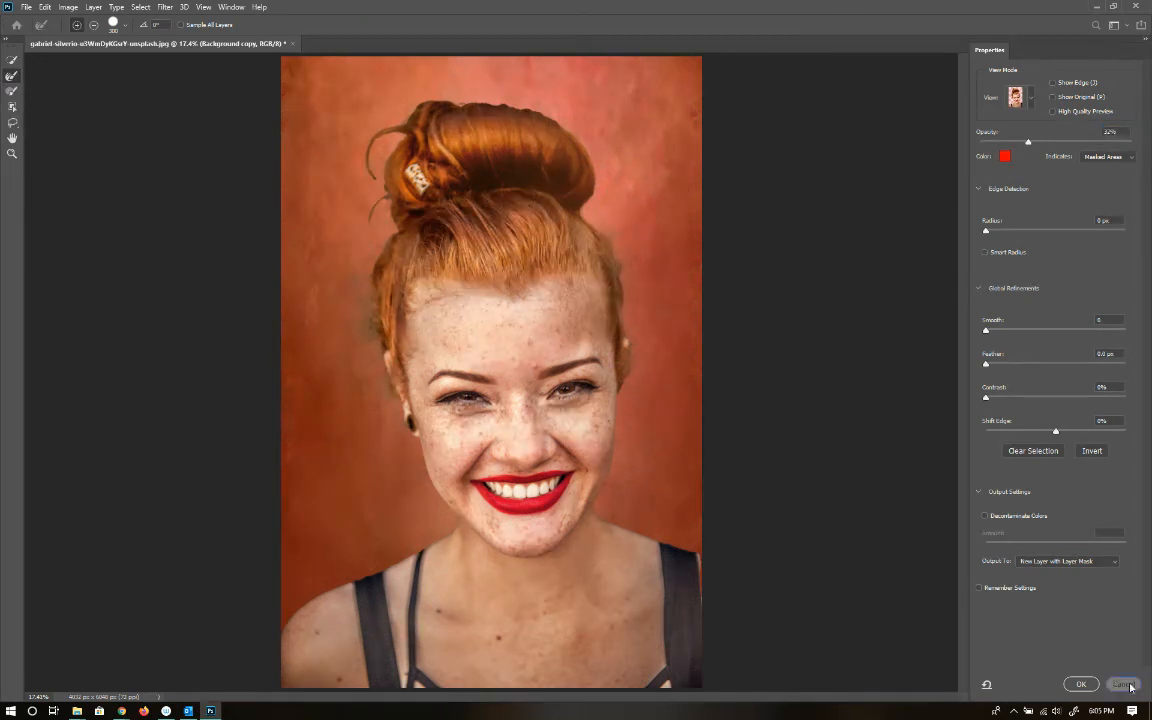
key("Return")
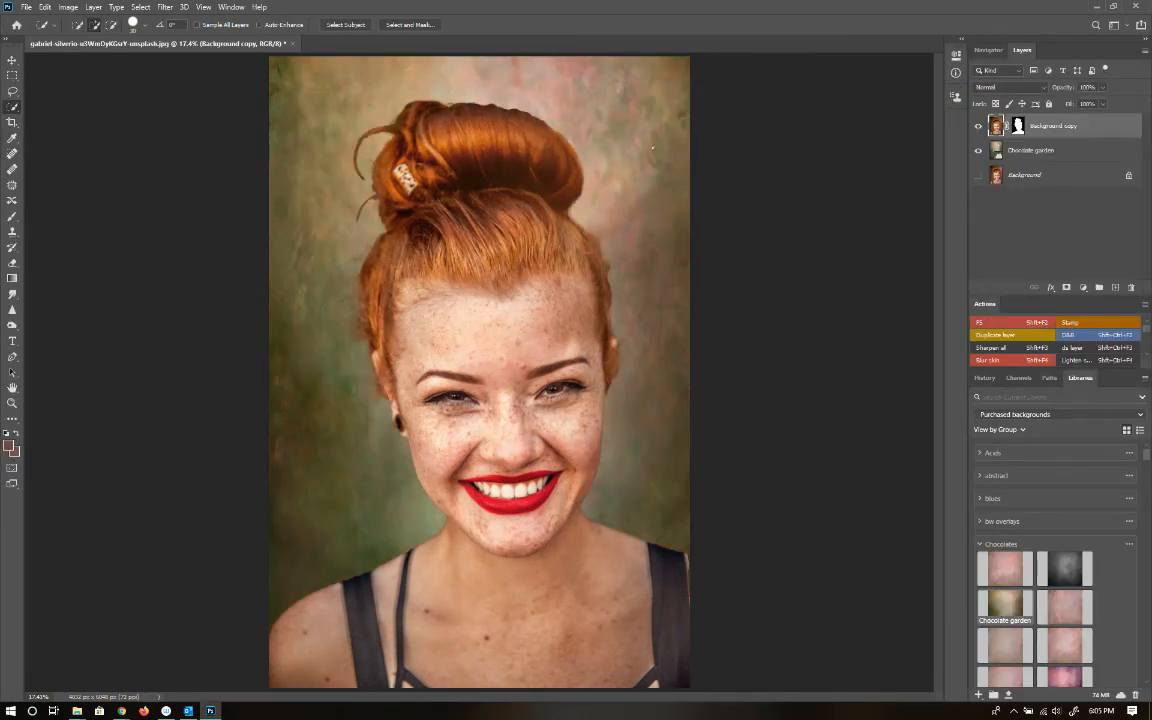